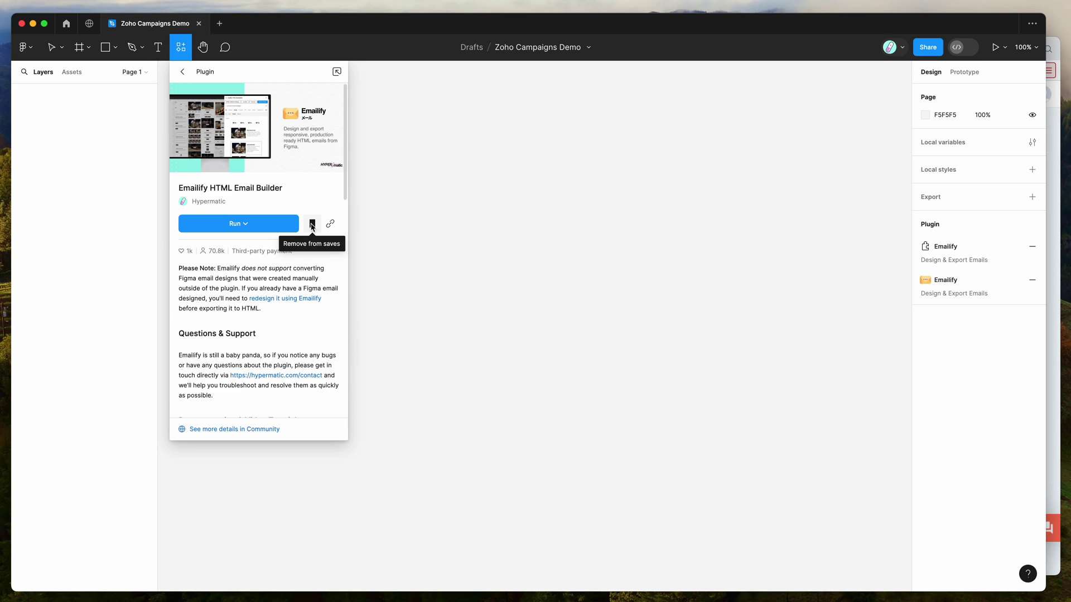
# Bookmark the Emailify HTML Email Builder plugin so it stays among saved plugins
pyautogui.click(312, 223)
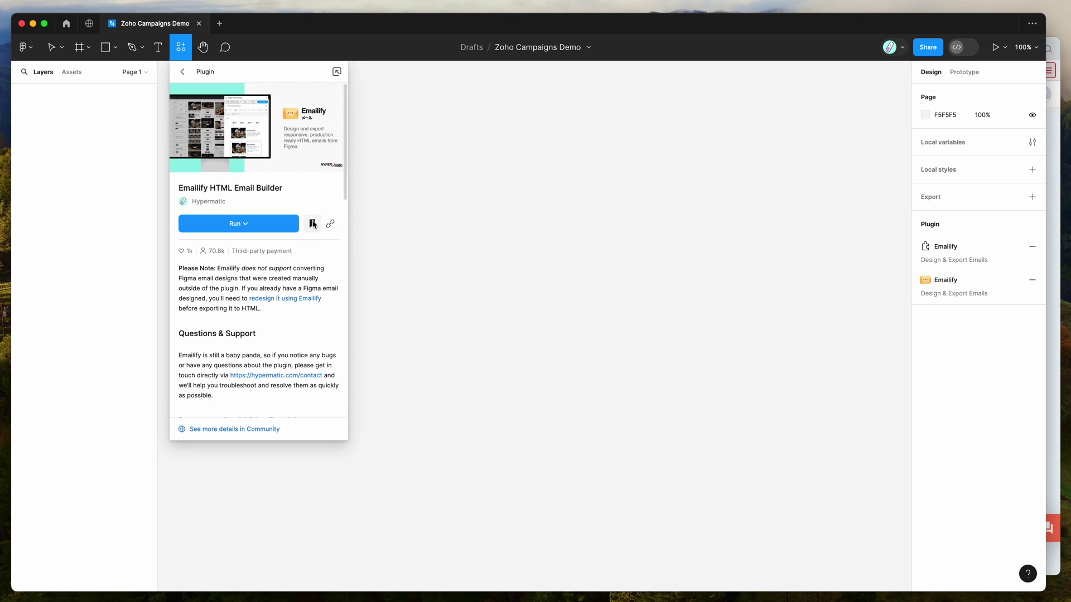
# Run Emailify HTML Email Builder from the canvas menu's Saved plugins and move its window aside
pyautogui.click(414, 145)
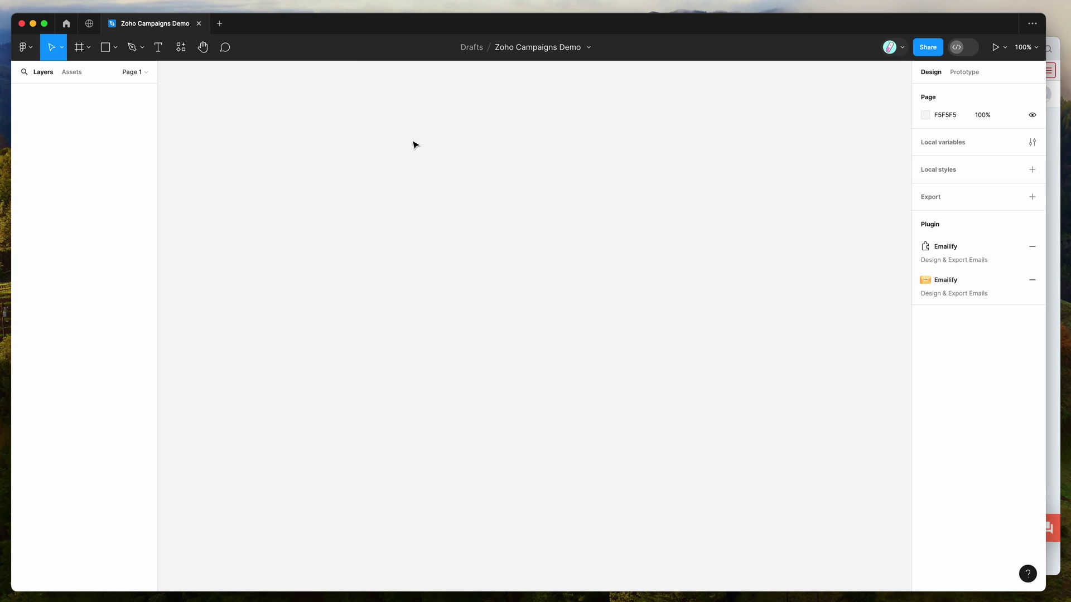
pyautogui.rightClick(414, 144)
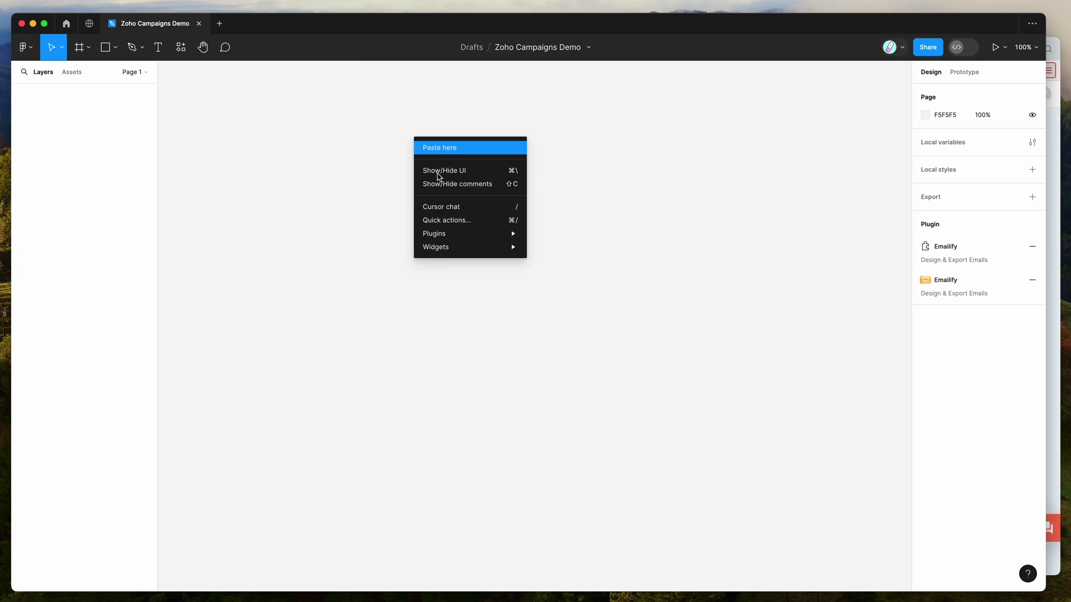
pyautogui.moveTo(445, 237)
pyautogui.moveTo(569, 365)
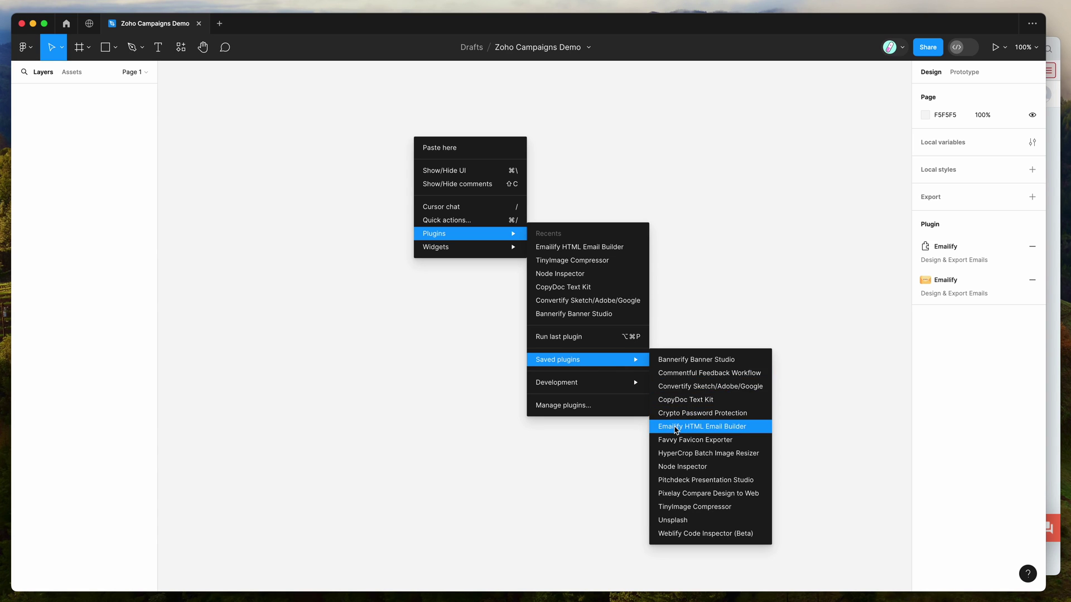
pyautogui.click(678, 430)
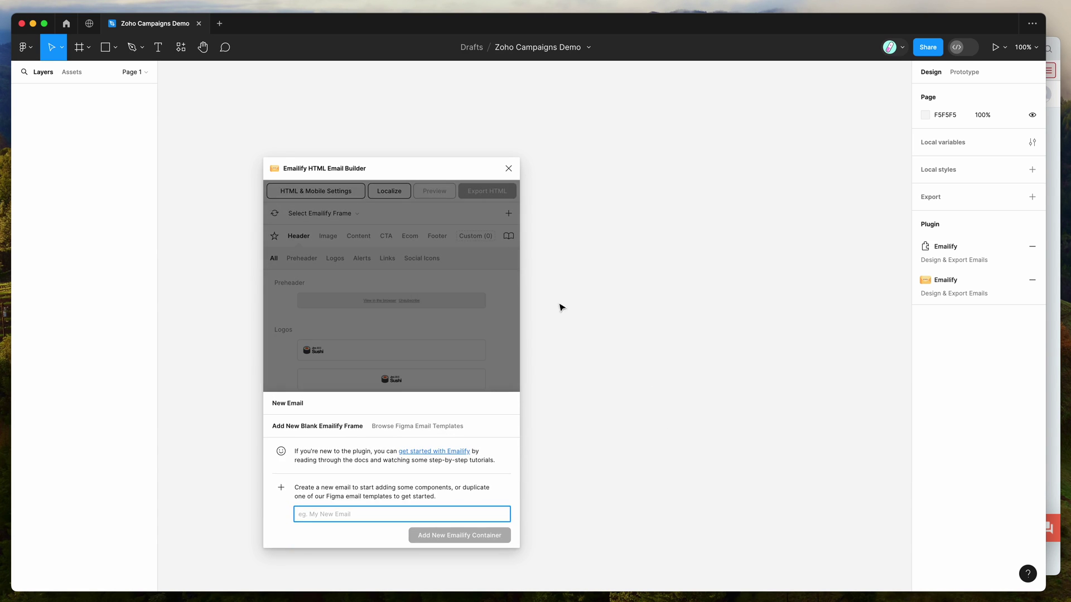
pyautogui.moveTo(450, 166); pyautogui.dragTo(391, 149)
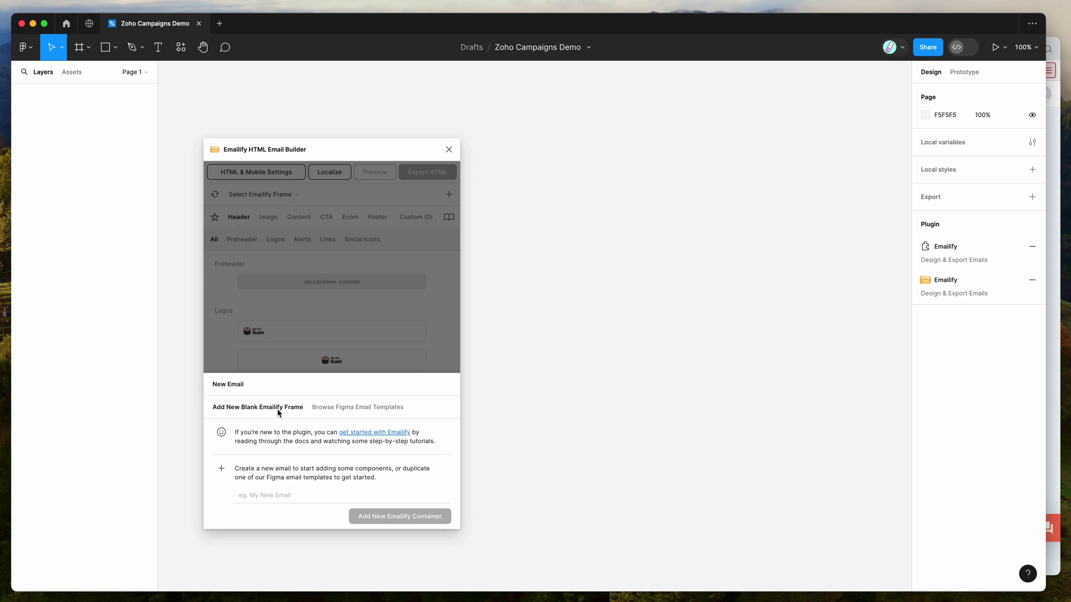
# Scroll through the ready-made Figma email templates in Emailify
pyautogui.click(334, 407)
pyautogui.scroll(-10, 291, 362)
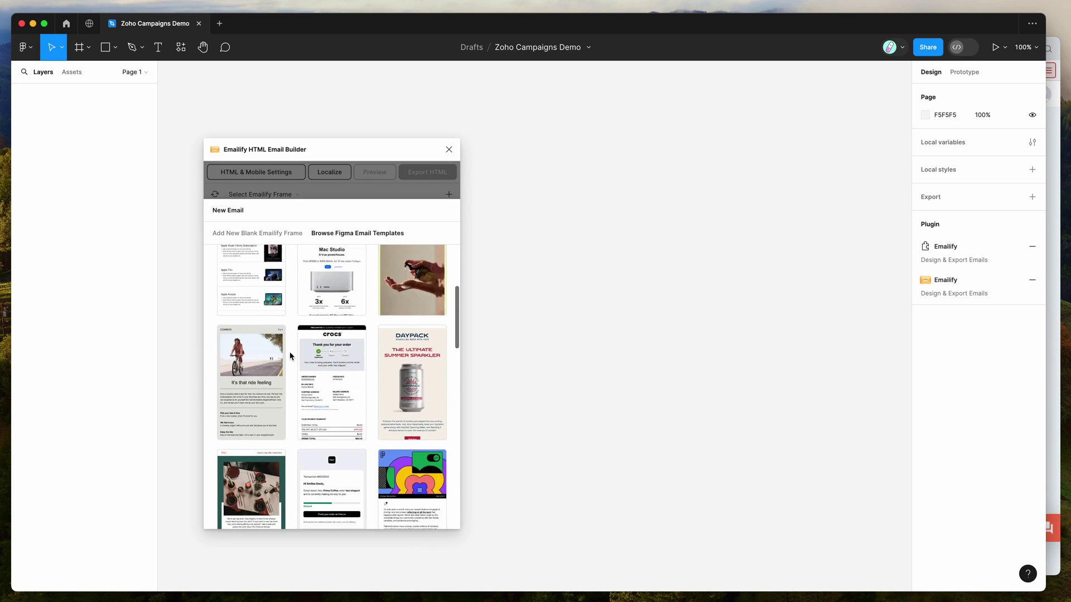
pyautogui.scroll(-10, 290, 355)
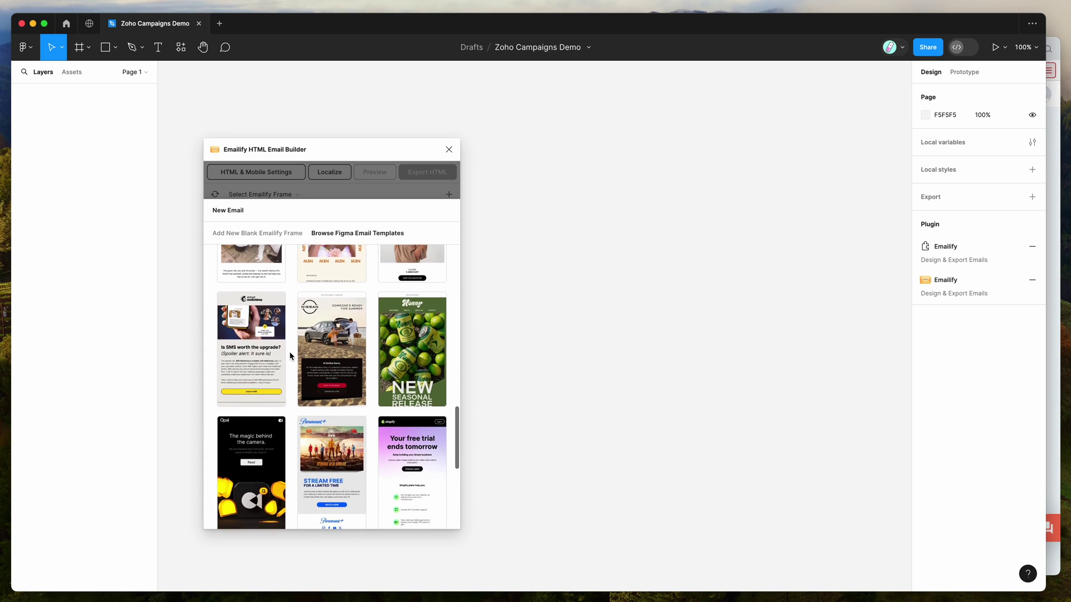
pyautogui.scroll(20, 290, 351)
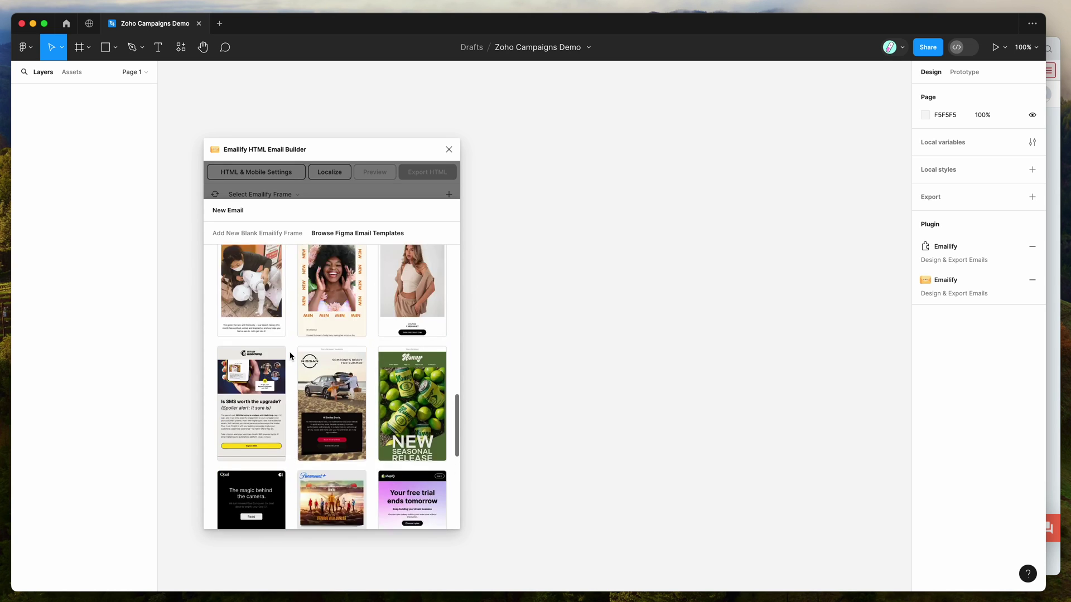
# Add a new blank Emailify frame named 'Zoho Campaigns'
pyautogui.click(271, 234)
pyautogui.click(291, 493)
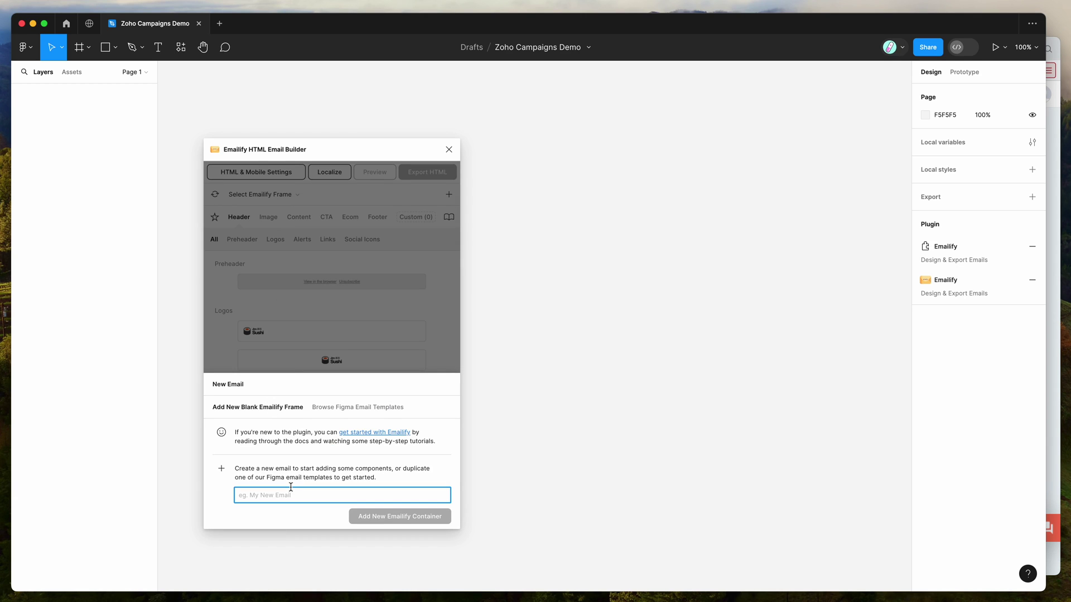
pyautogui.write('Zoho Campaigns')
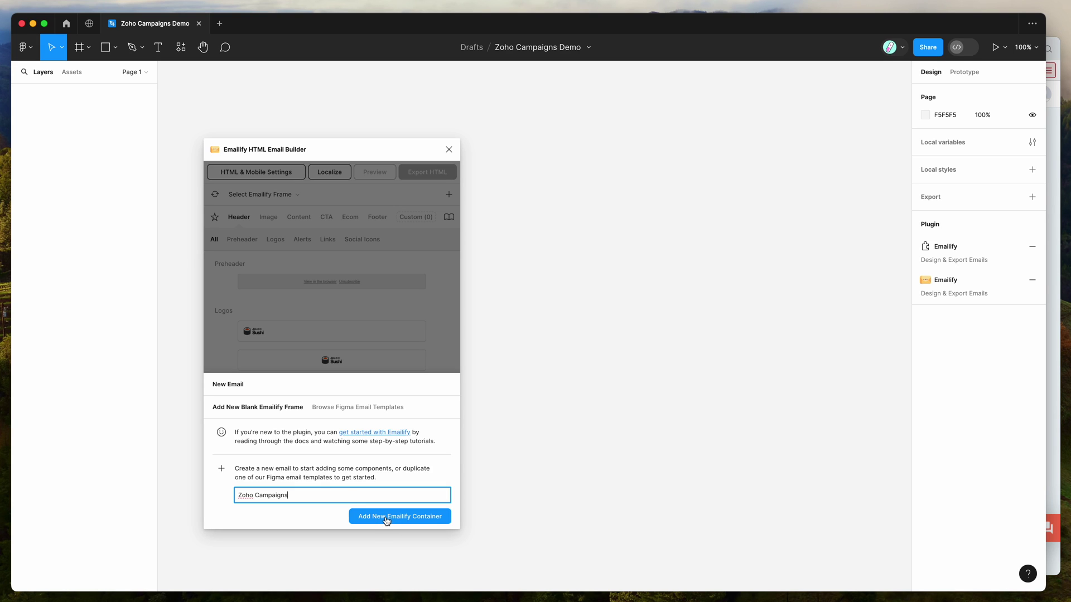
pyautogui.click(387, 519)
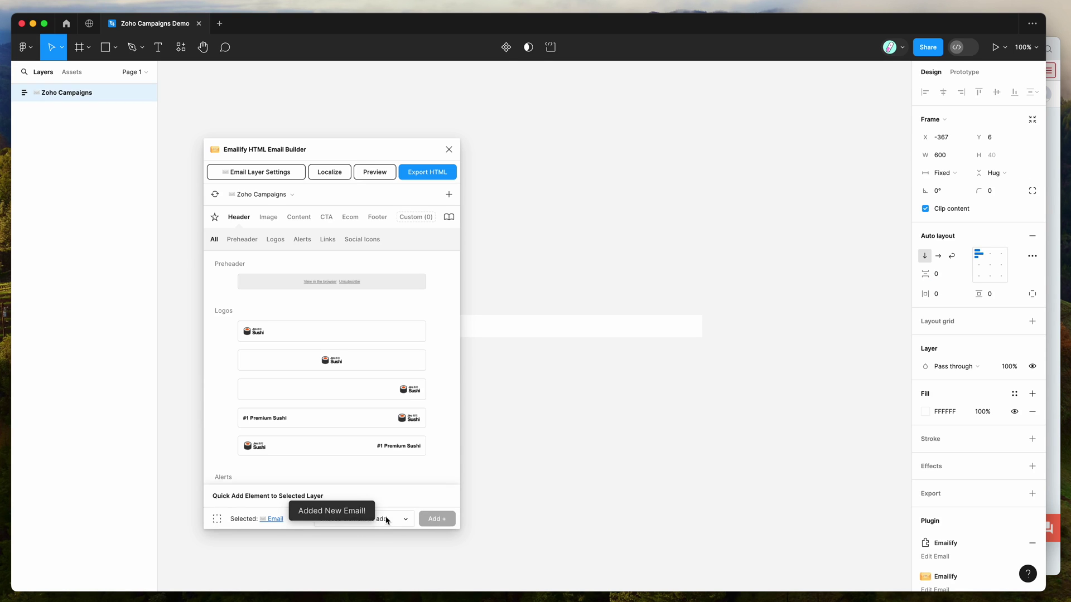
# Add a centred Jiro Sushi logo row from Header > Logos
pyautogui.moveTo(361, 161); pyautogui.dragTo(388, 110)
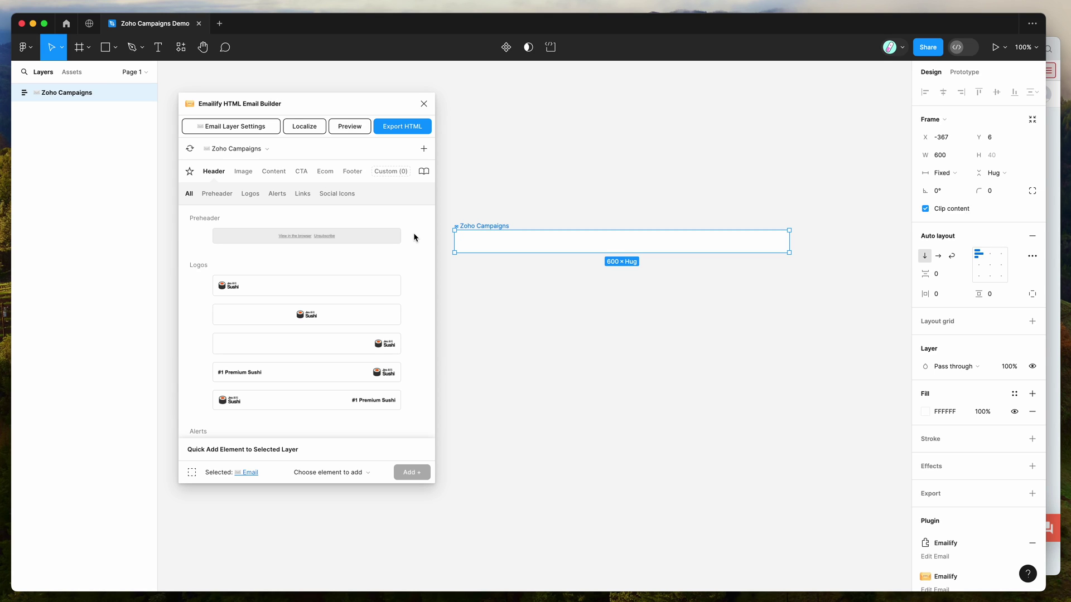
pyautogui.scroll(-2, 413, 237)
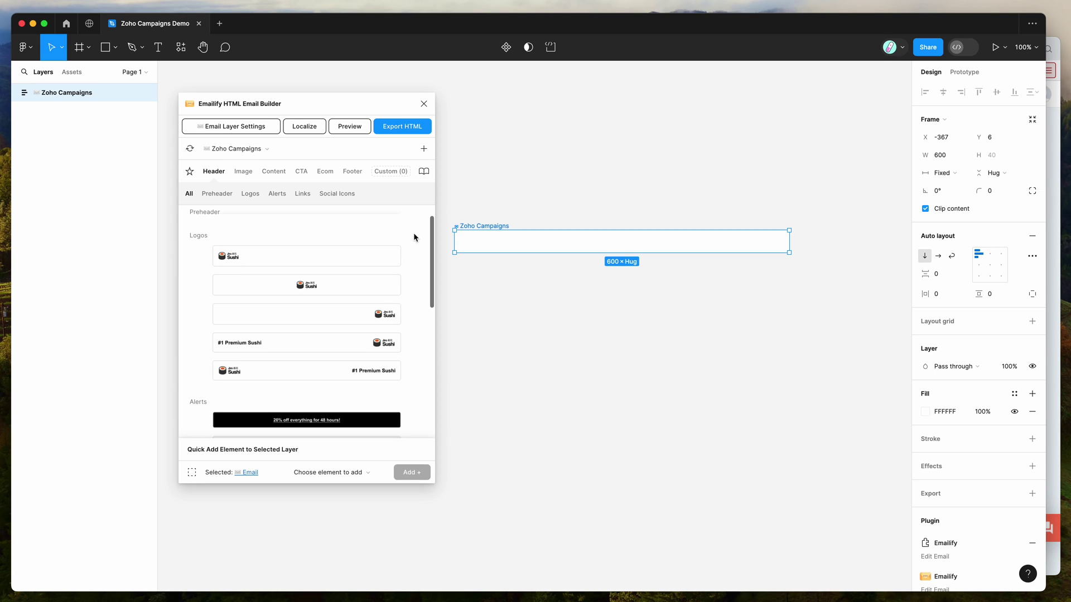
pyautogui.click(331, 293)
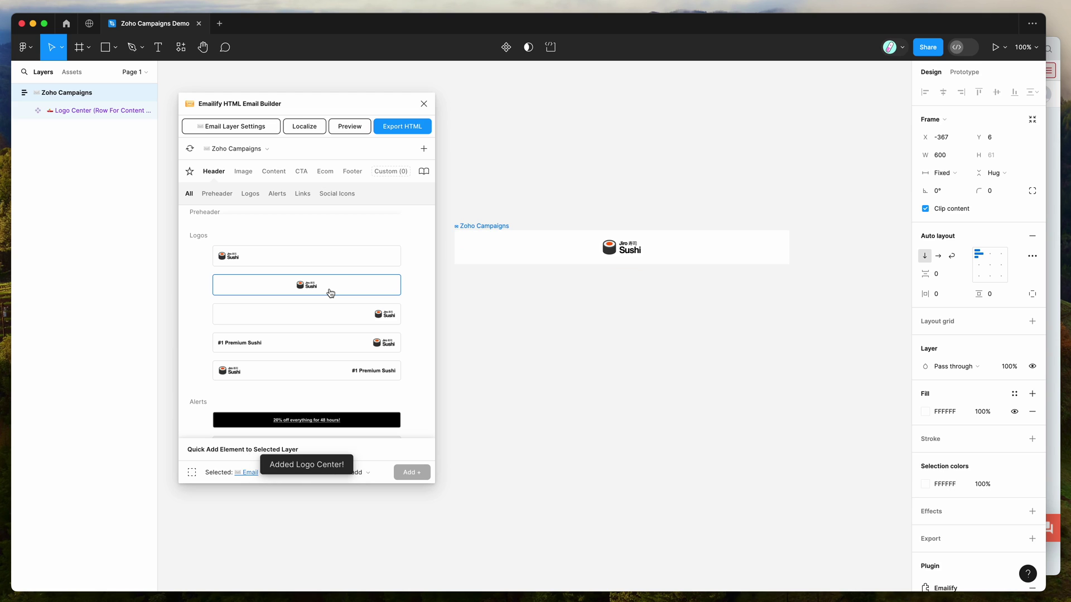
# Add the 'Welcome to Jiro' hero card from the CTA elements
pyautogui.click(274, 175)
pyautogui.scroll(-1, 371, 306)
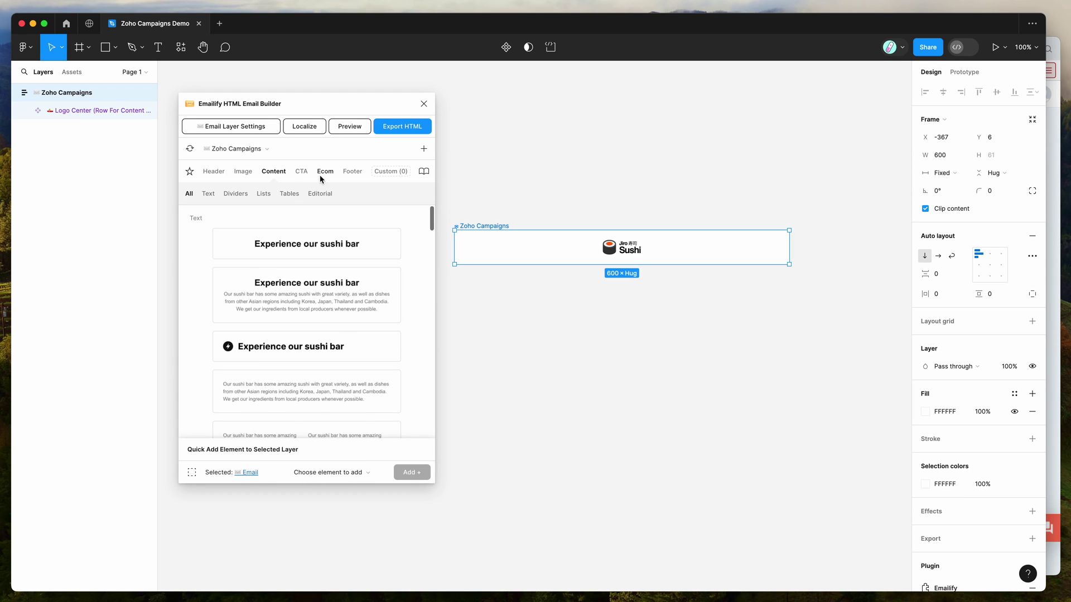
pyautogui.click(301, 173)
pyautogui.click(342, 300)
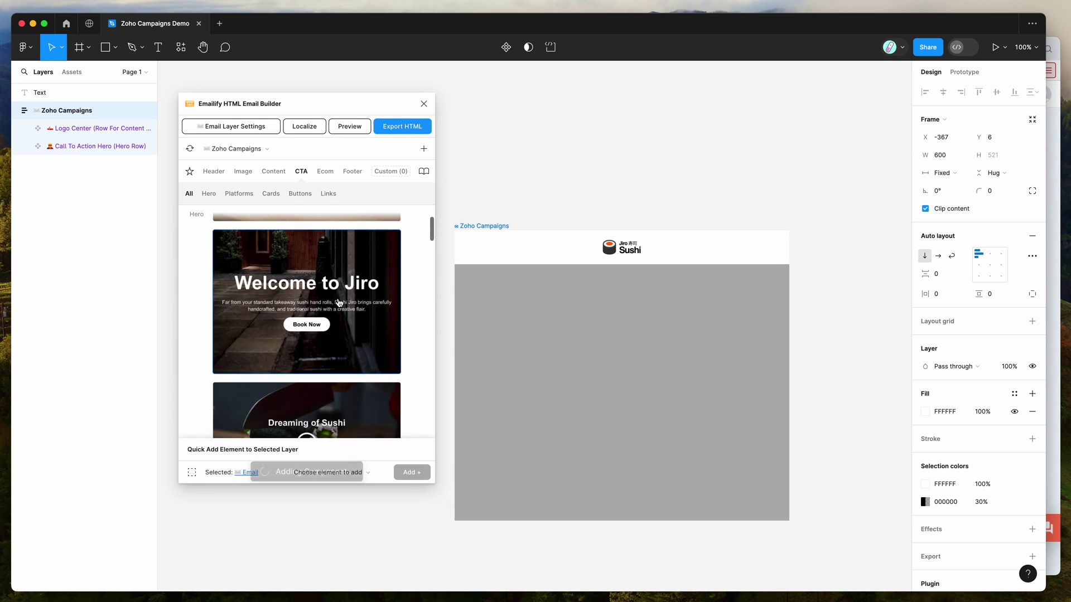
# Add the 'Experience our sushi bar' title-and-paragraph block from Content
pyautogui.click(274, 172)
pyautogui.scroll(-5, 304, 306)
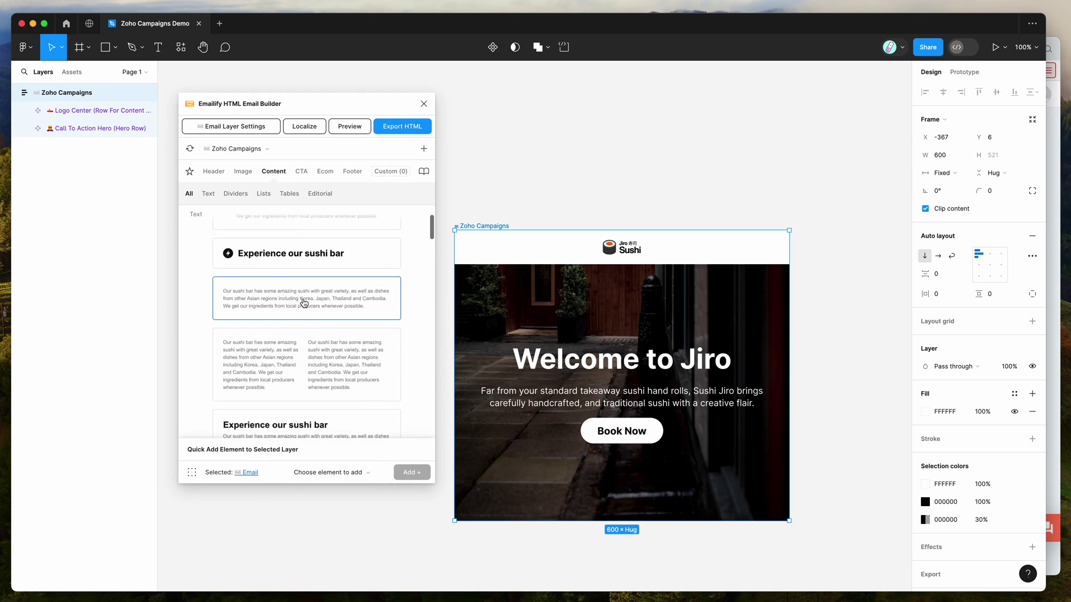
pyautogui.click(302, 393)
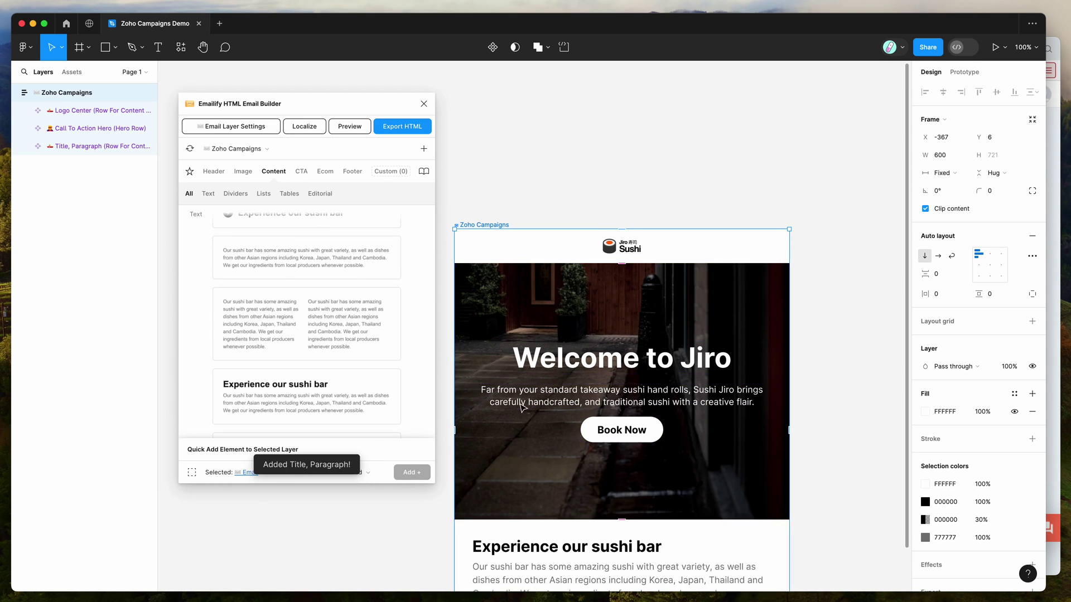
pyautogui.scroll(-3, 566, 273)
pyautogui.scroll(-2, 596, 237)
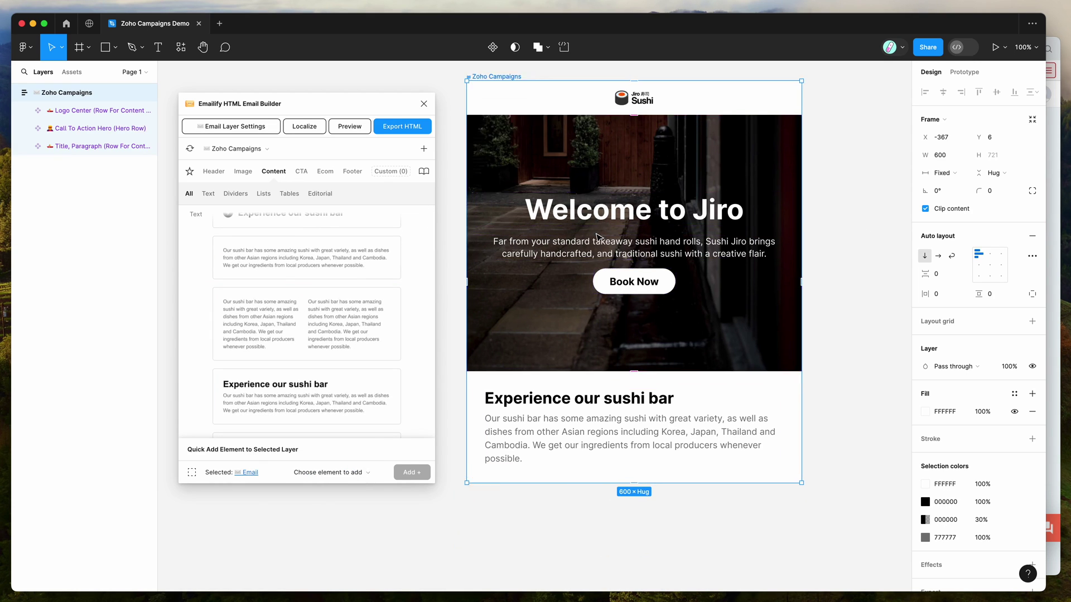
# Add the Zoho Campaigns platform footer, then select the new footer row
pyautogui.click(352, 173)
pyautogui.moveTo(363, 112); pyautogui.dragTo(362, 99)
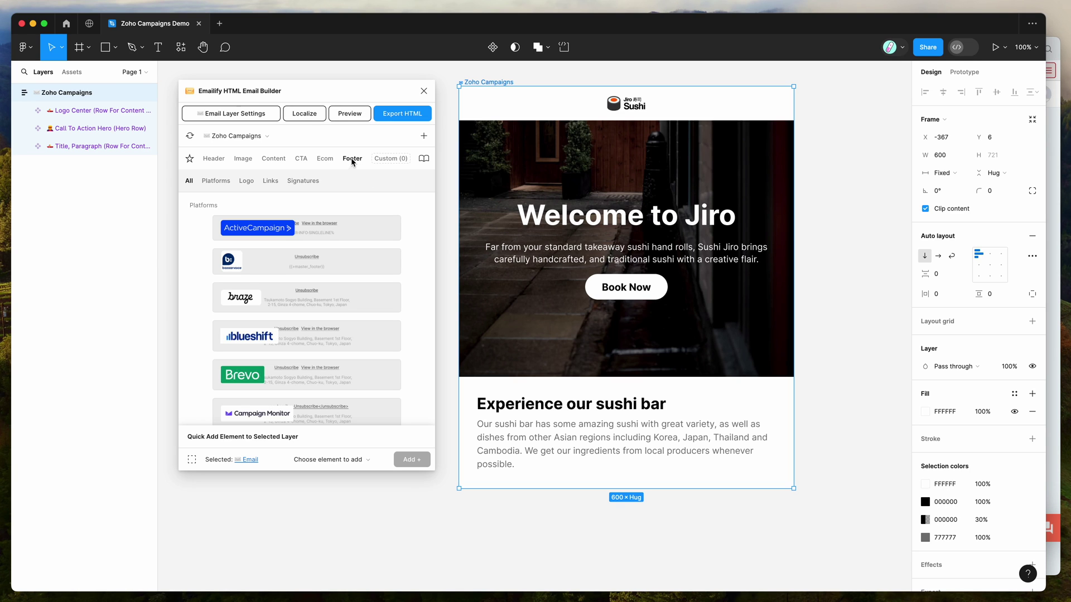
pyautogui.scroll(-10, 416, 251)
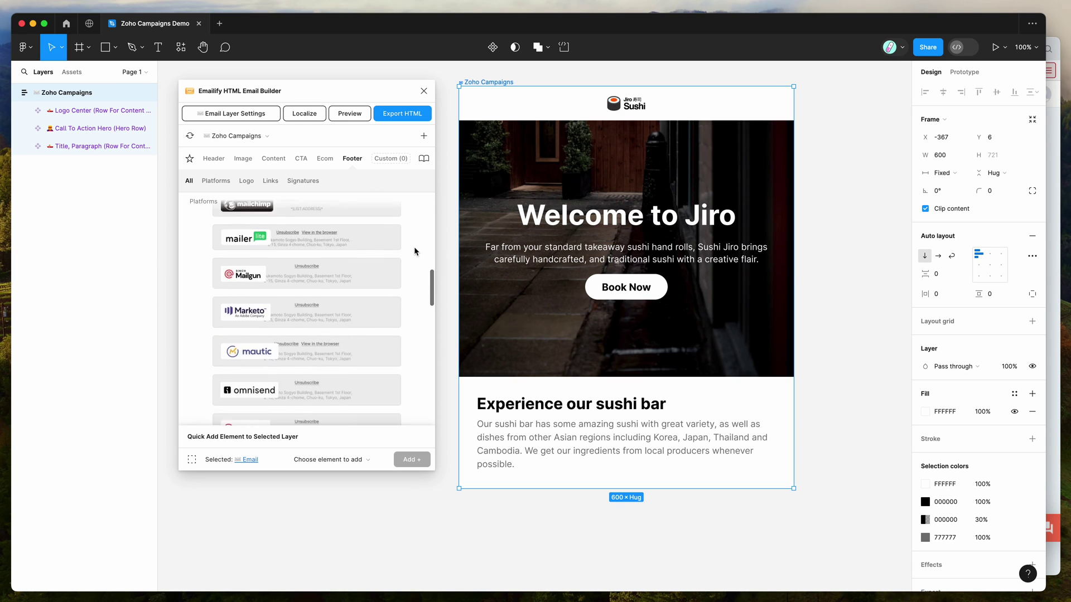
pyautogui.scroll(-15, 415, 251)
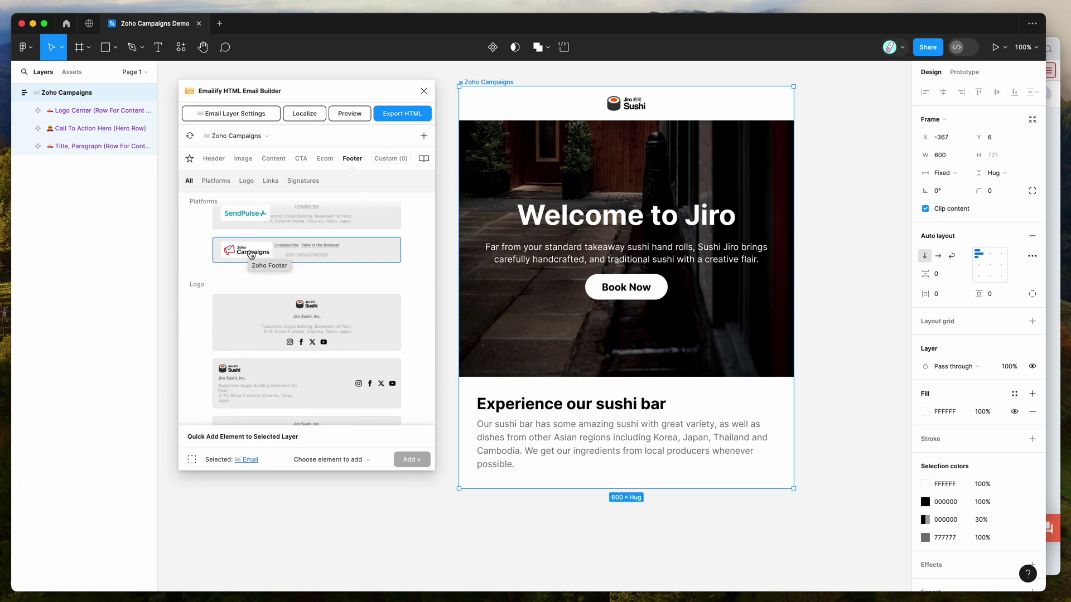
pyautogui.click(253, 255)
pyautogui.scroll(-3, 586, 434)
pyautogui.hscroll(1, 585, 434)
pyautogui.scroll(5, 549, 479)
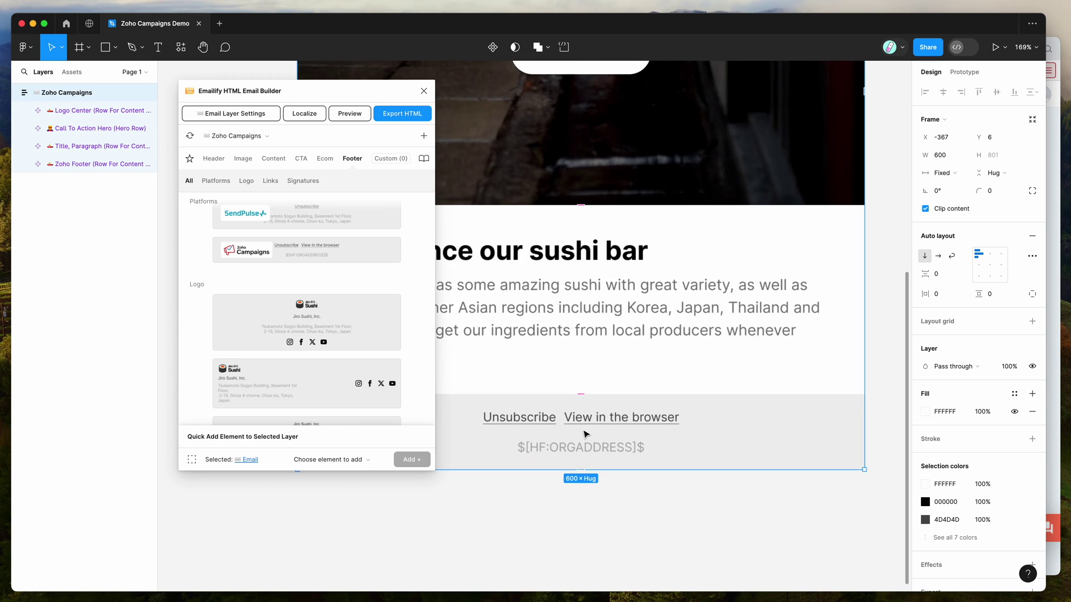
pyautogui.click(550, 399)
# Check the Unsubscribe link's Clickable Link URL is $[LI:UNSUBSCRIBE]$
pyautogui.click(552, 399)
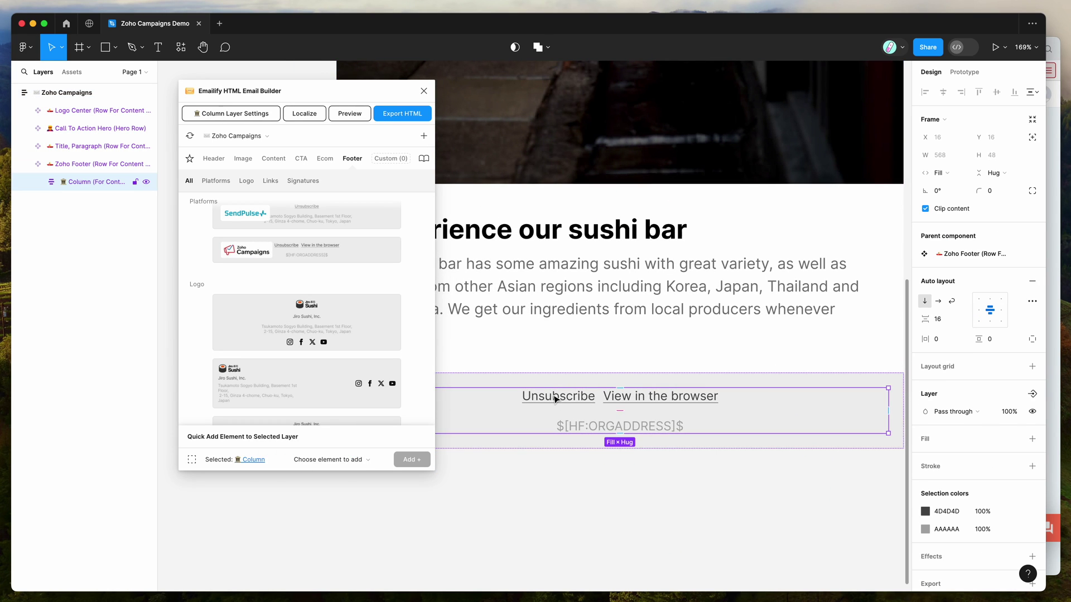
pyautogui.click(552, 399)
pyautogui.click(553, 399)
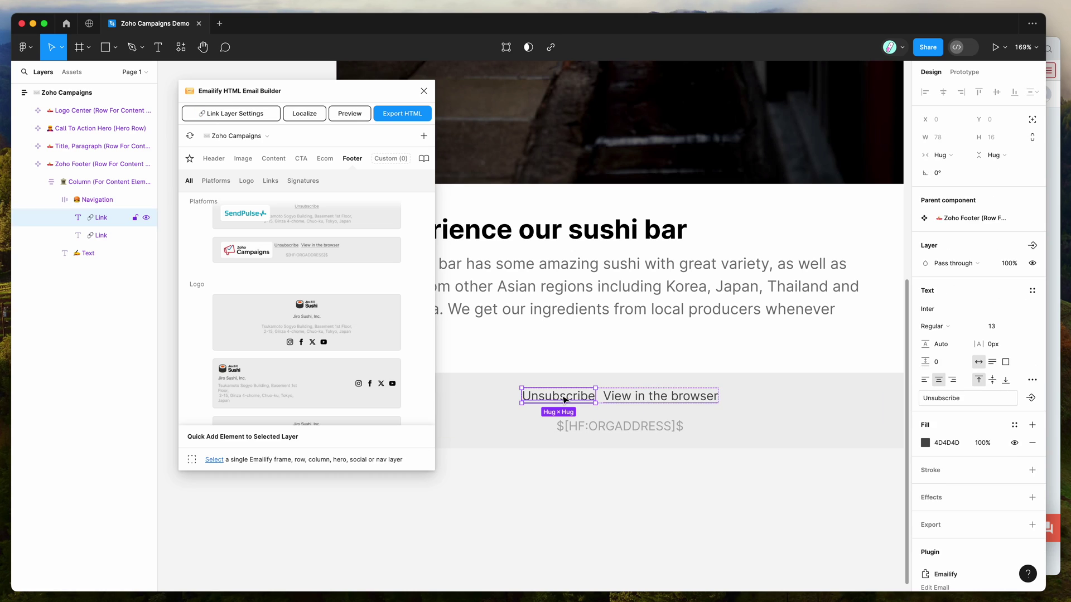
pyautogui.click(642, 397)
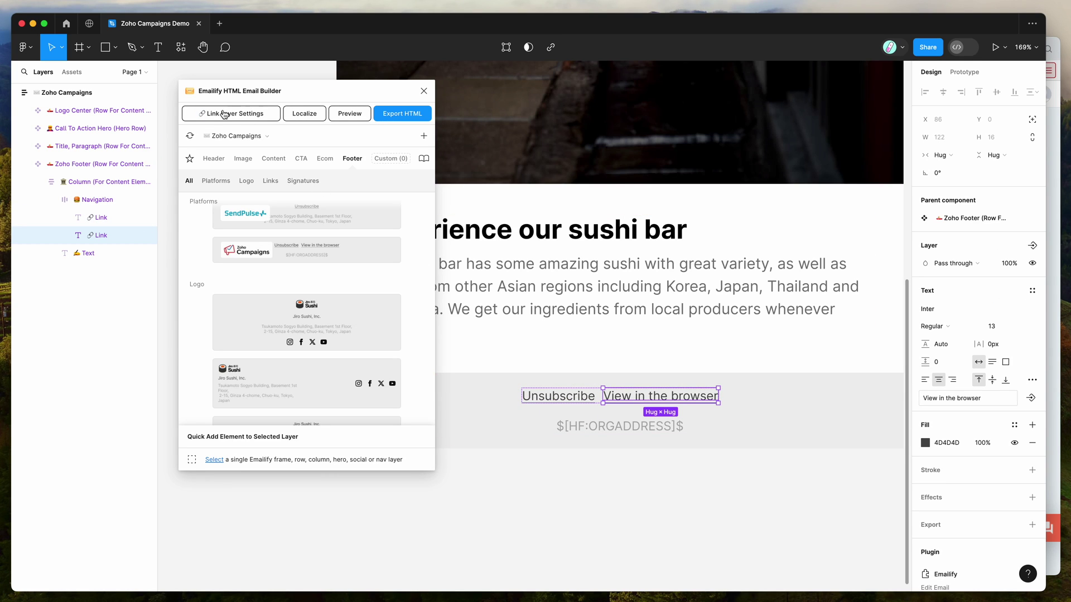
pyautogui.click(222, 115)
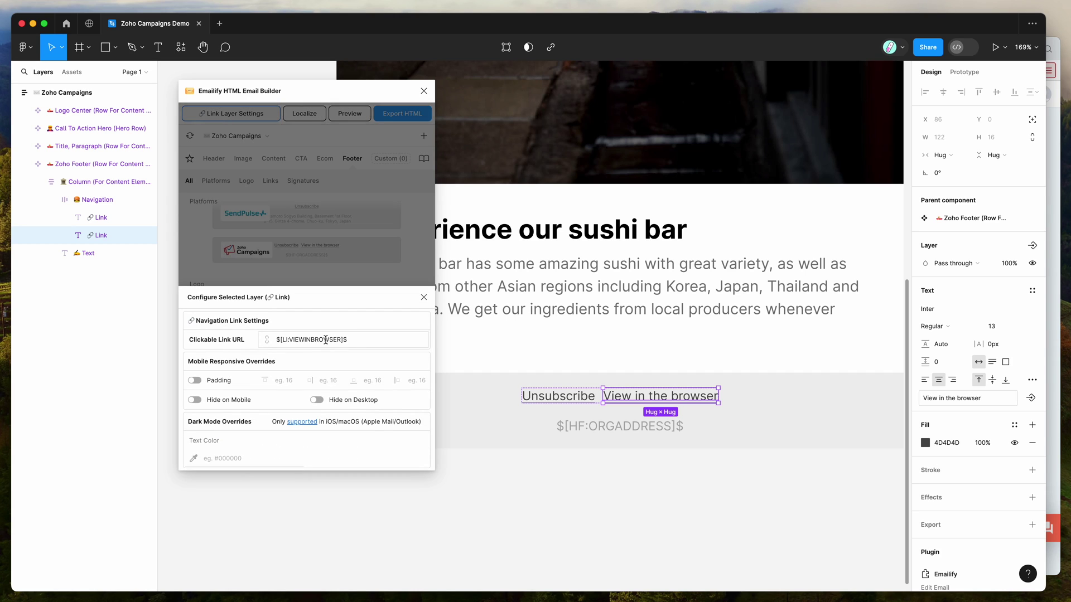
pyautogui.moveTo(363, 339); pyautogui.dragTo(269, 340)
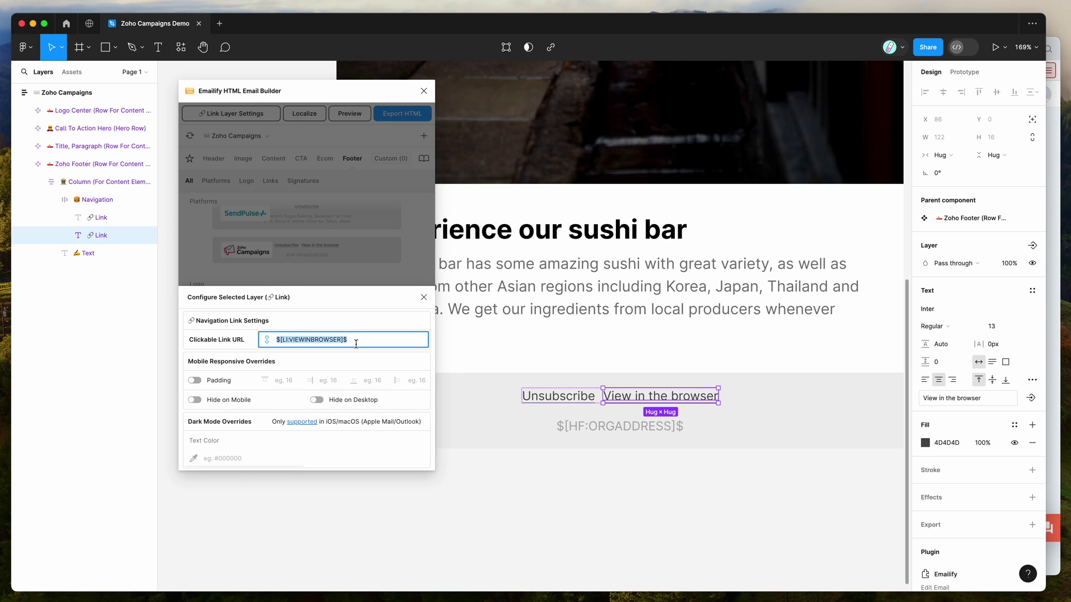
pyautogui.click(101, 218)
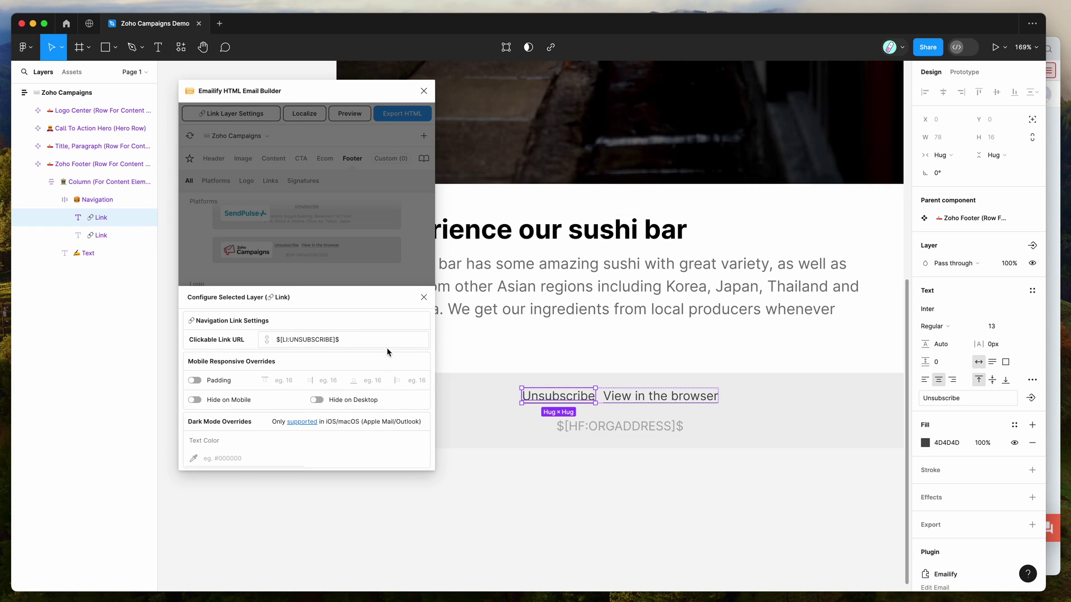
pyautogui.click(338, 338)
pyautogui.moveTo(277, 339); pyautogui.dragTo(358, 340)
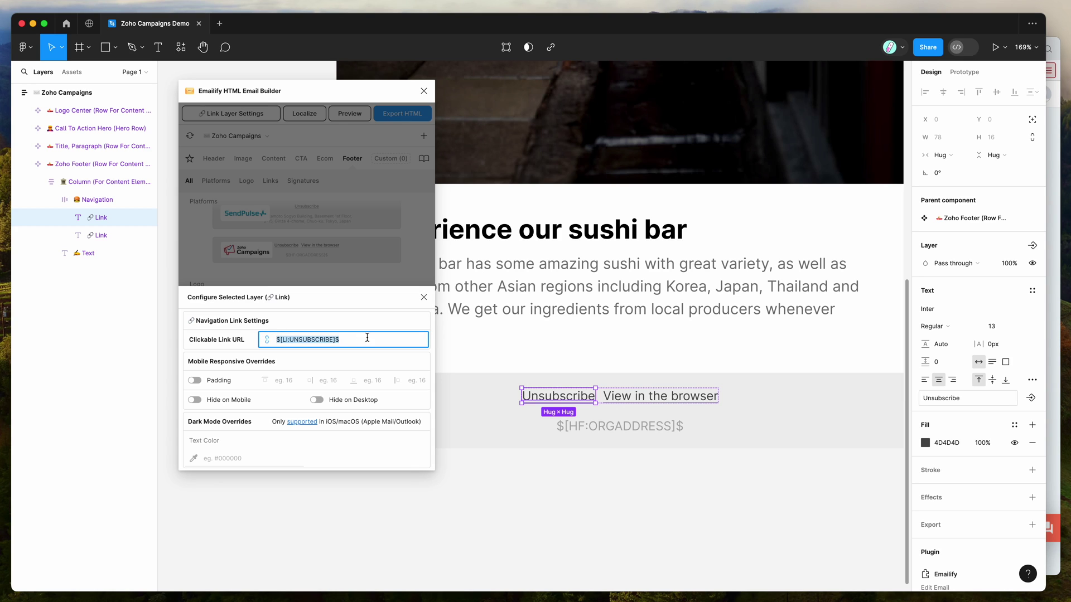
# Inspect the $[HF:ORGADDRESS]$ address text, then close the layer settings and deselect
pyautogui.click(615, 430)
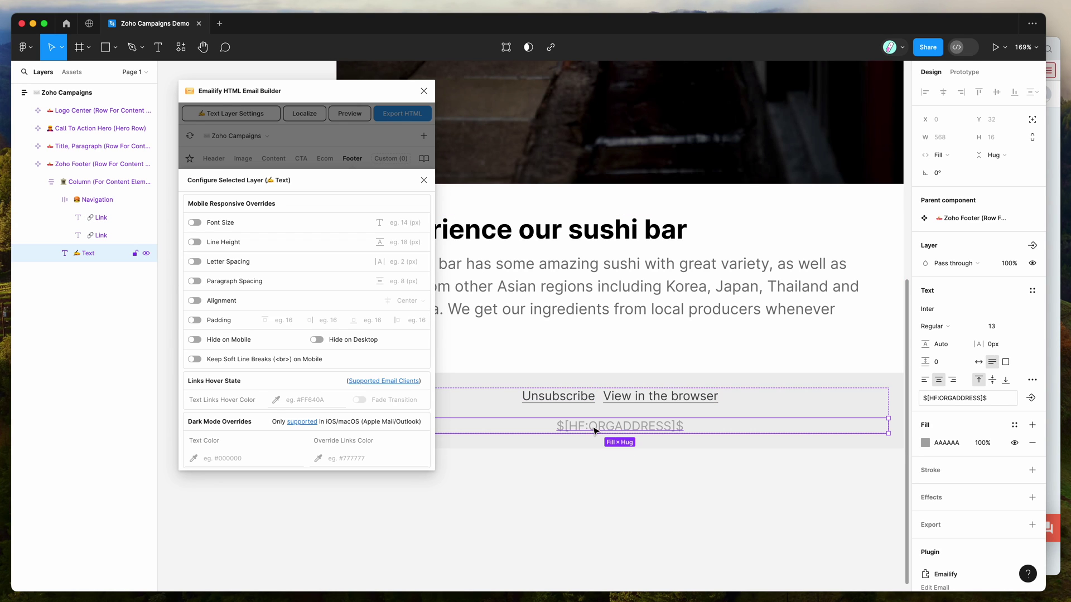
pyautogui.doubleClick(595, 429)
pyautogui.click(592, 425)
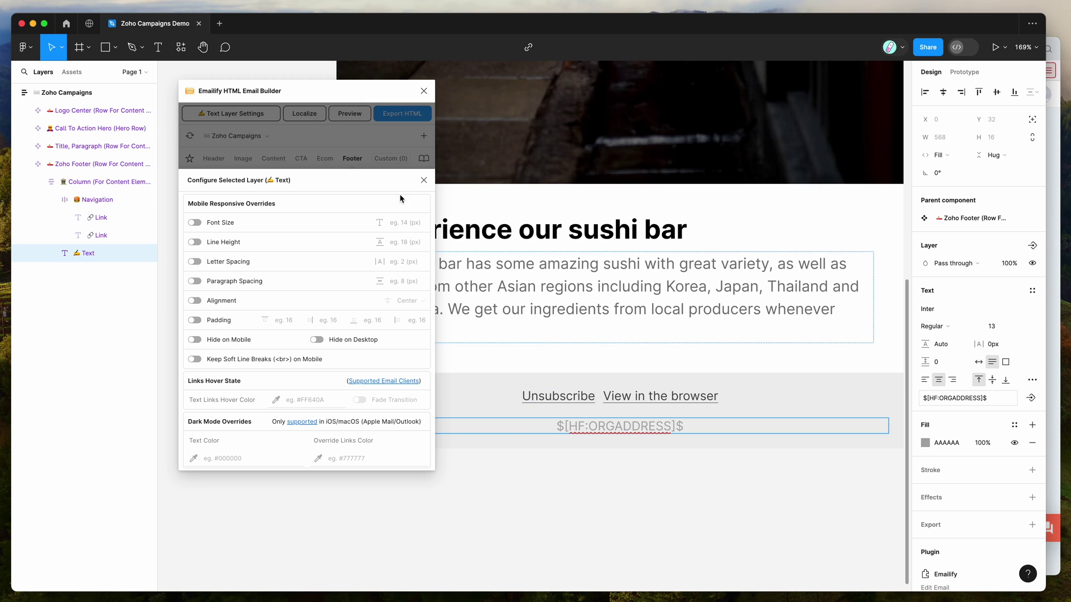
pyautogui.click(424, 180)
pyautogui.scroll(-5, 576, 333)
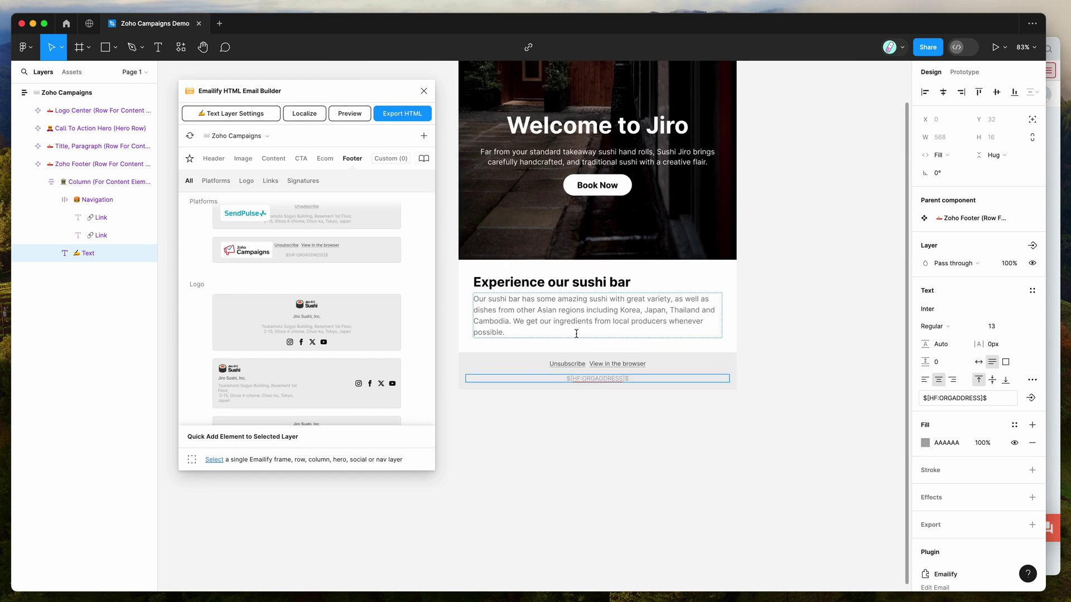
pyautogui.scroll(2, 623, 497)
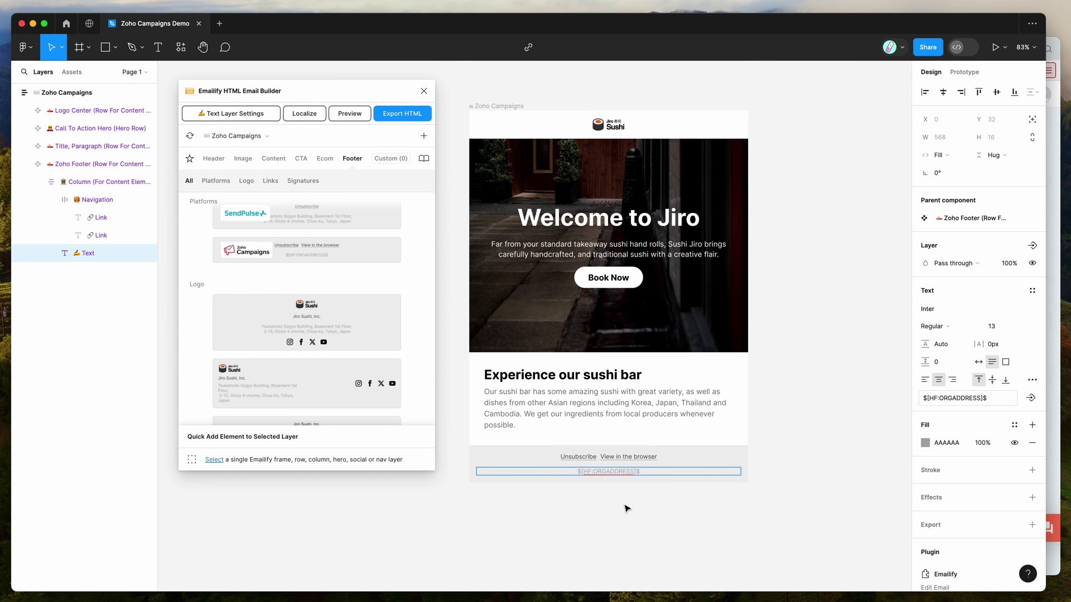
pyautogui.press('Escape')
pyautogui.click(450, 314)
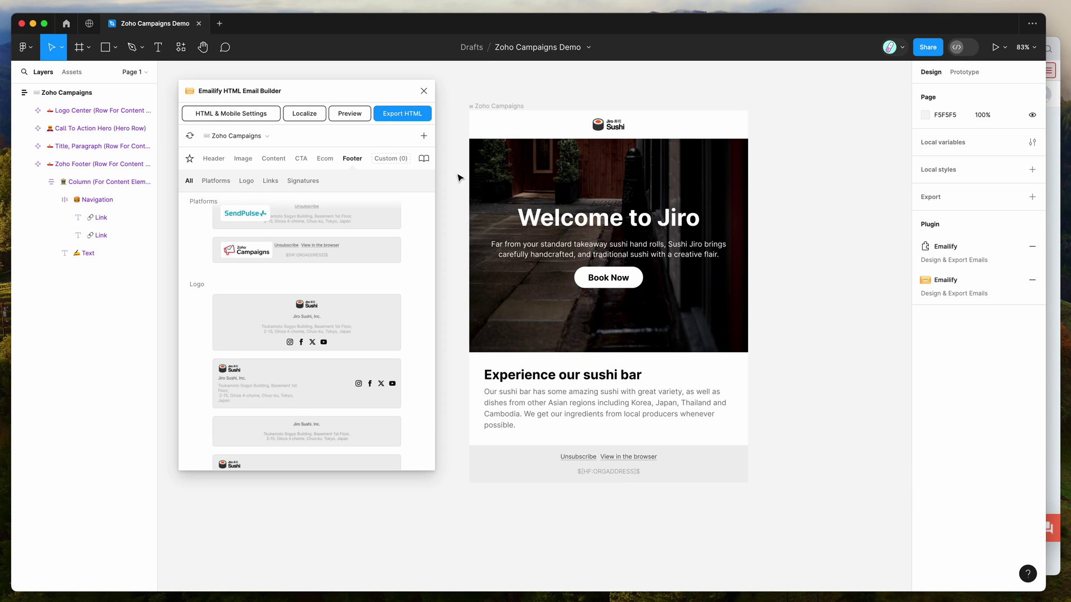
# In Export HTML, pick Zoho Campaigns under Platform Integrations
pyautogui.click(402, 117)
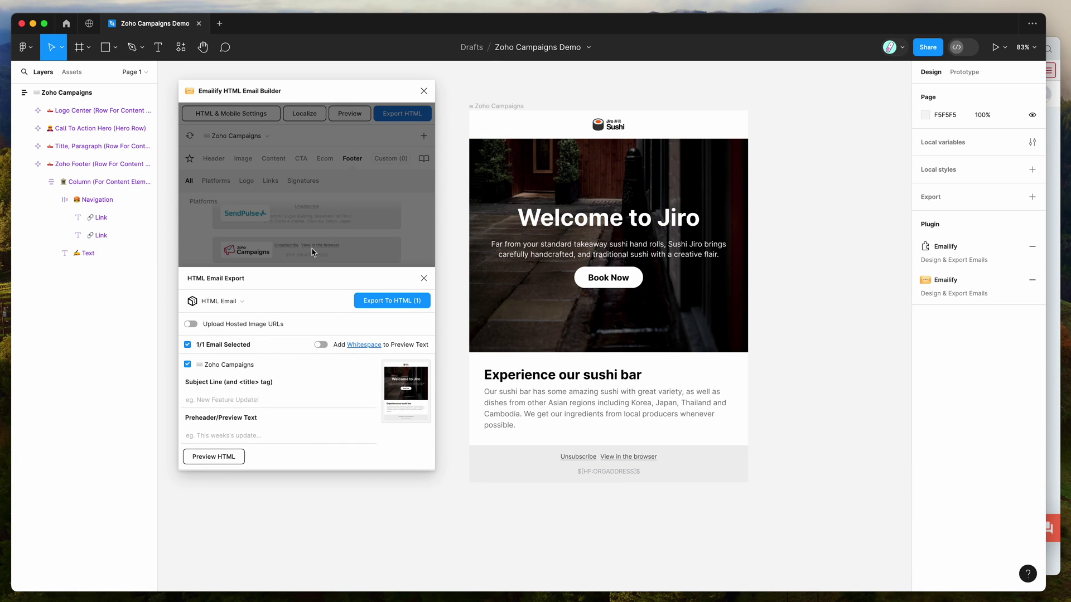
pyautogui.click(235, 303)
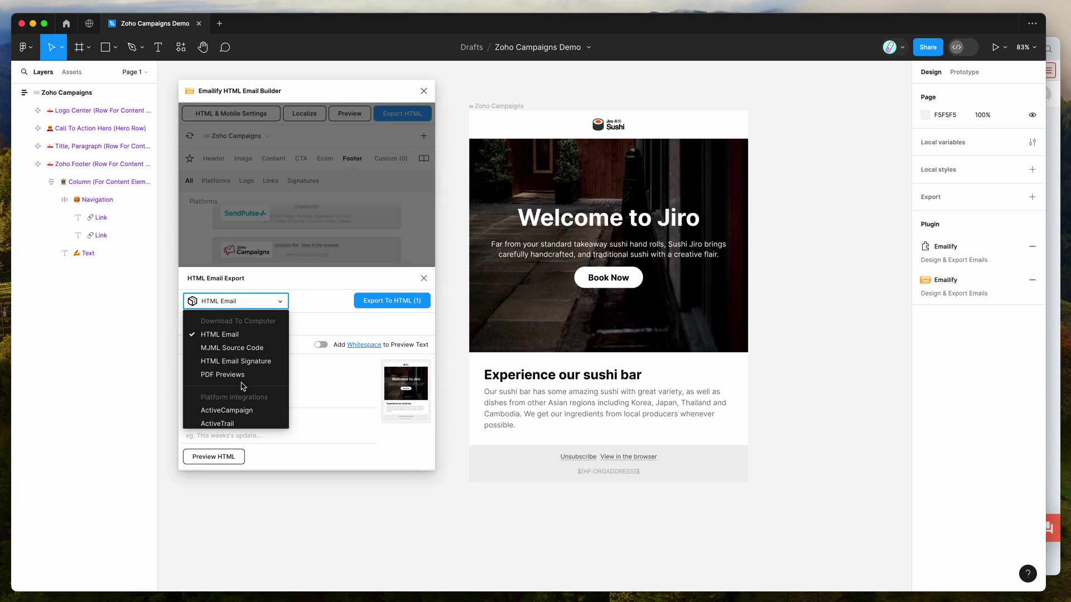
pyautogui.scroll(-10, 247, 403)
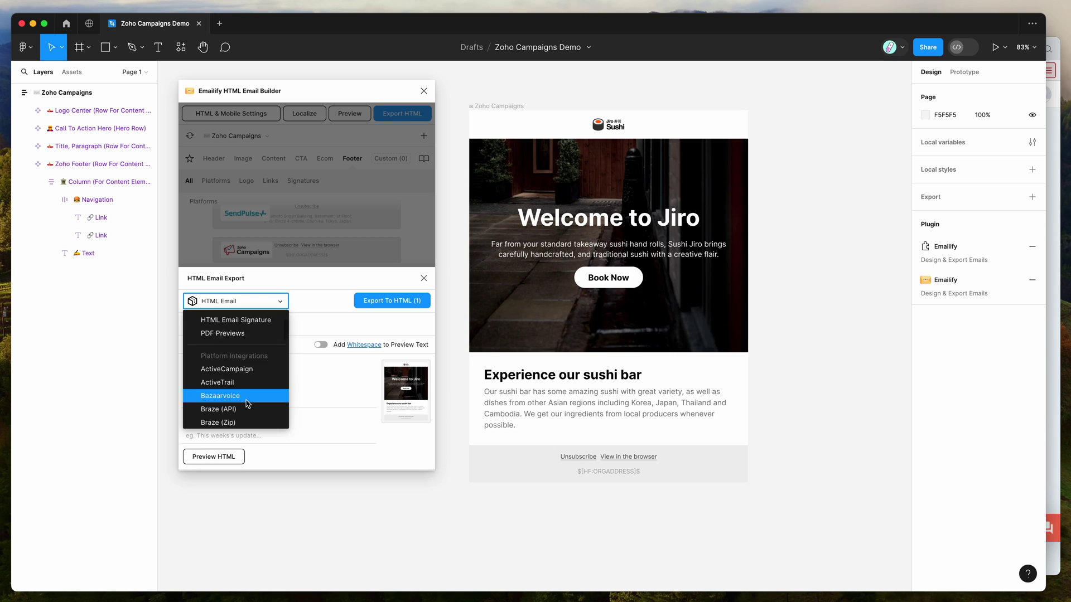
pyautogui.scroll(-3, 248, 403)
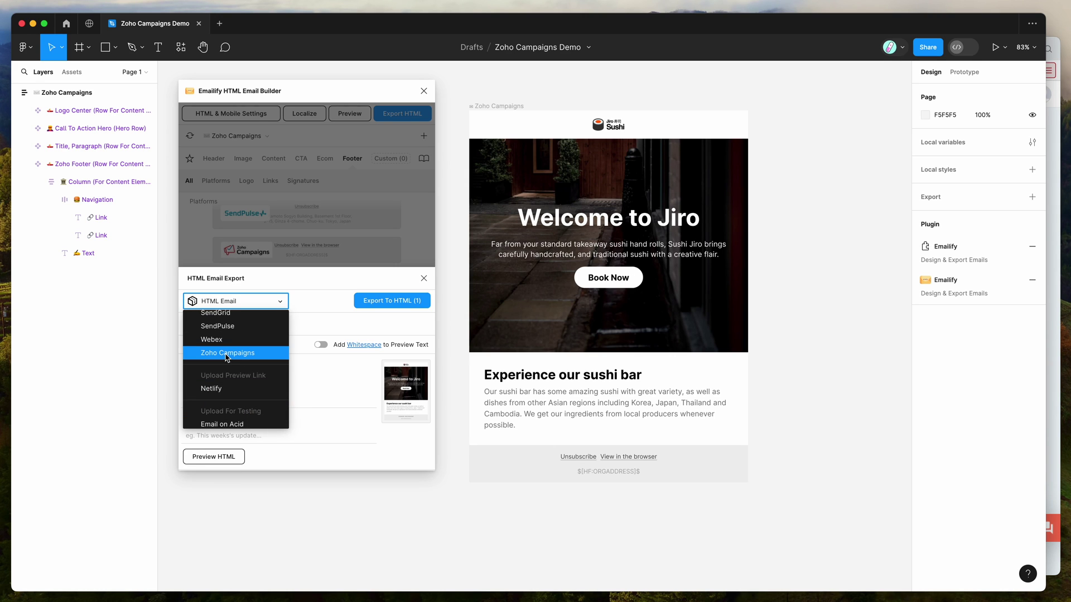
pyautogui.click(225, 353)
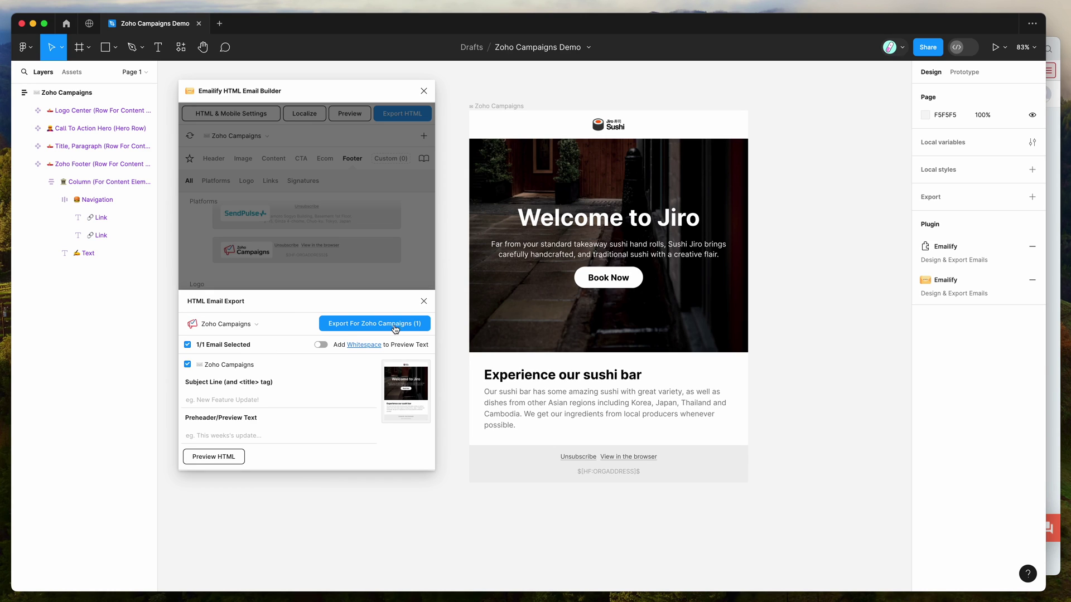
# Enter subject 'Subject line' and preheader 'Preheader text', then export for Zoho Campaigns
pyautogui.click(232, 400)
pyautogui.click(230, 437)
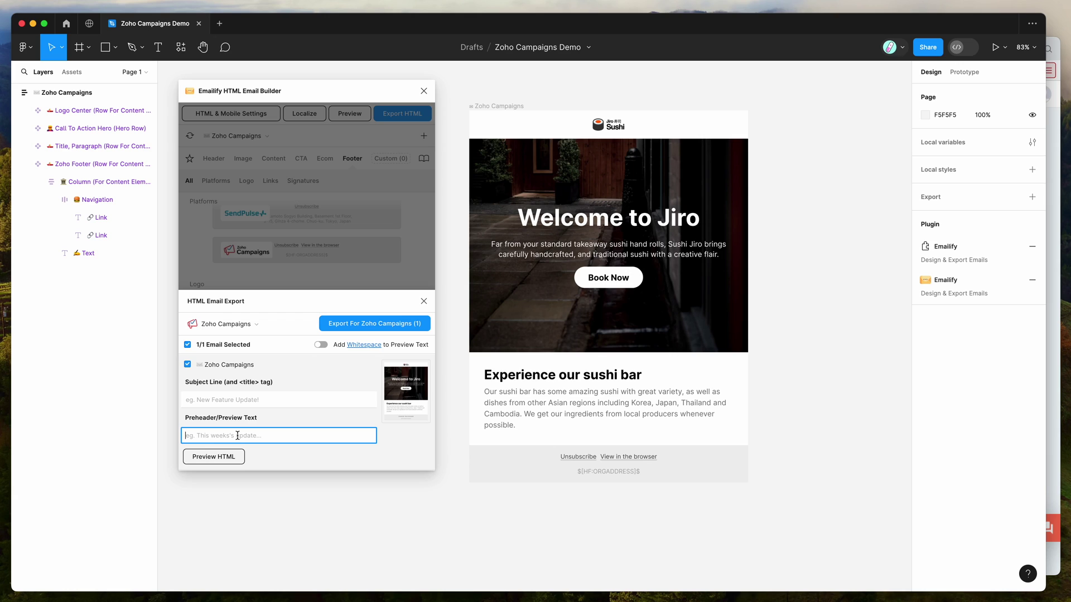
pyautogui.write('Preheader text')
pyautogui.click(231, 399)
pyautogui.write('Subject line')
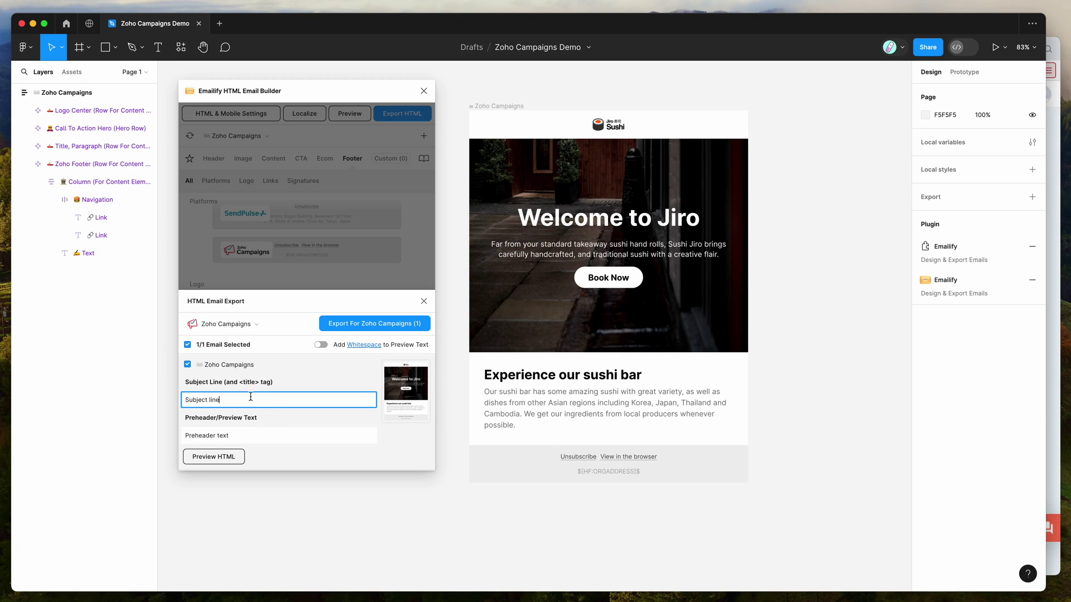
pyautogui.tripleClick(259, 399)
pyautogui.click(221, 400)
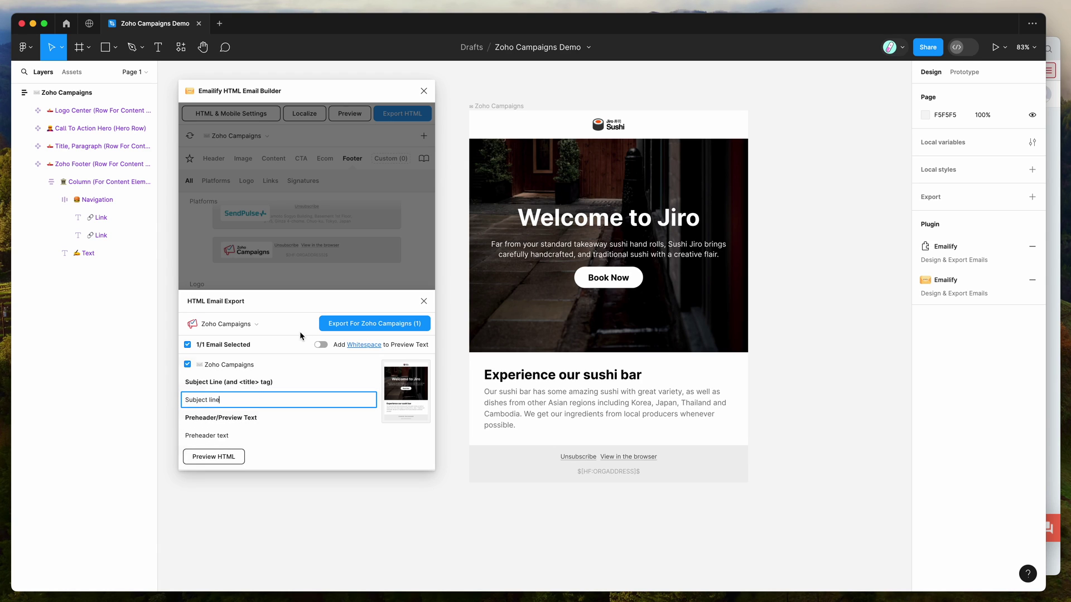
pyautogui.click(305, 306)
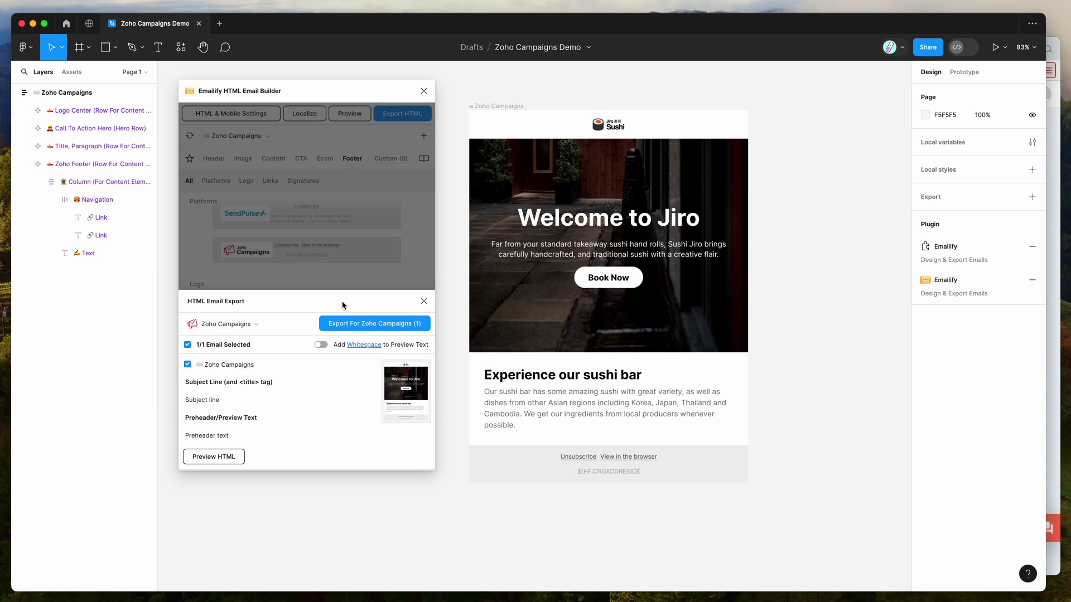
pyautogui.click(358, 327)
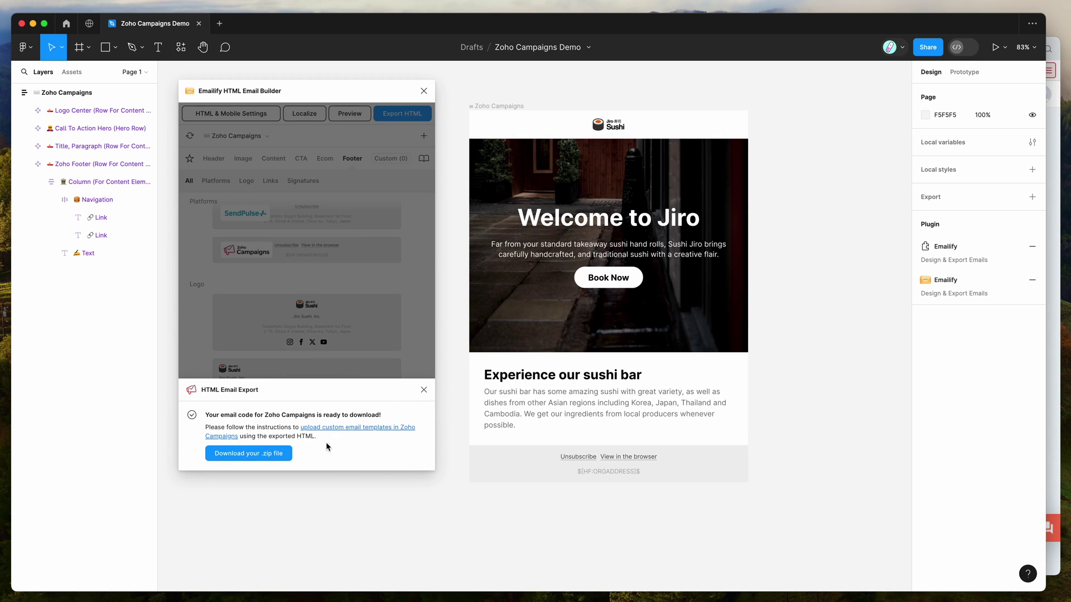
# Download the exported .zip file and save it to the Desktop
pyautogui.click(248, 454)
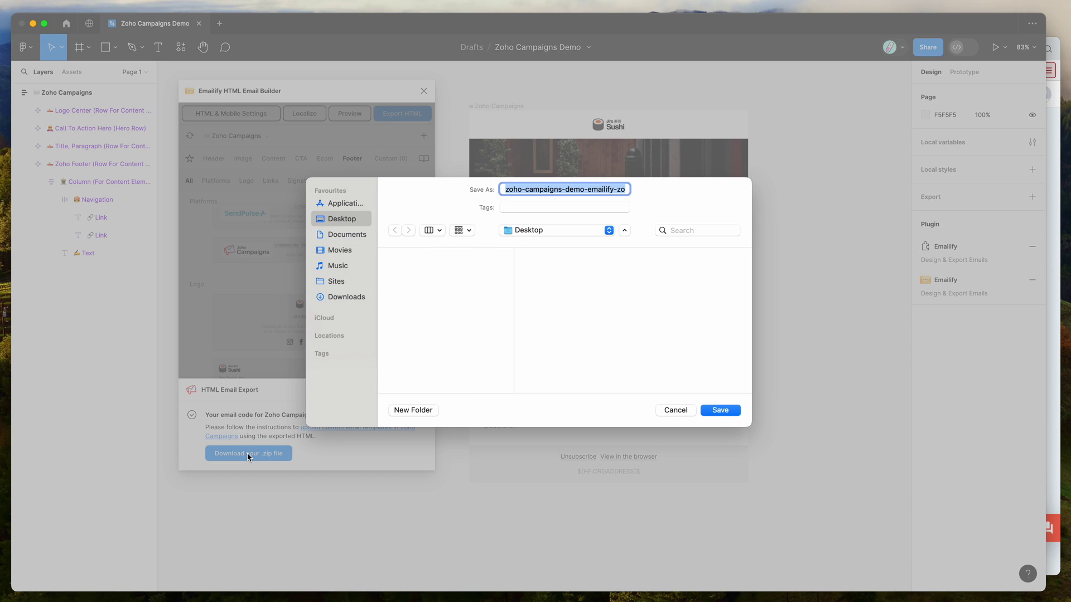
pyautogui.click(720, 411)
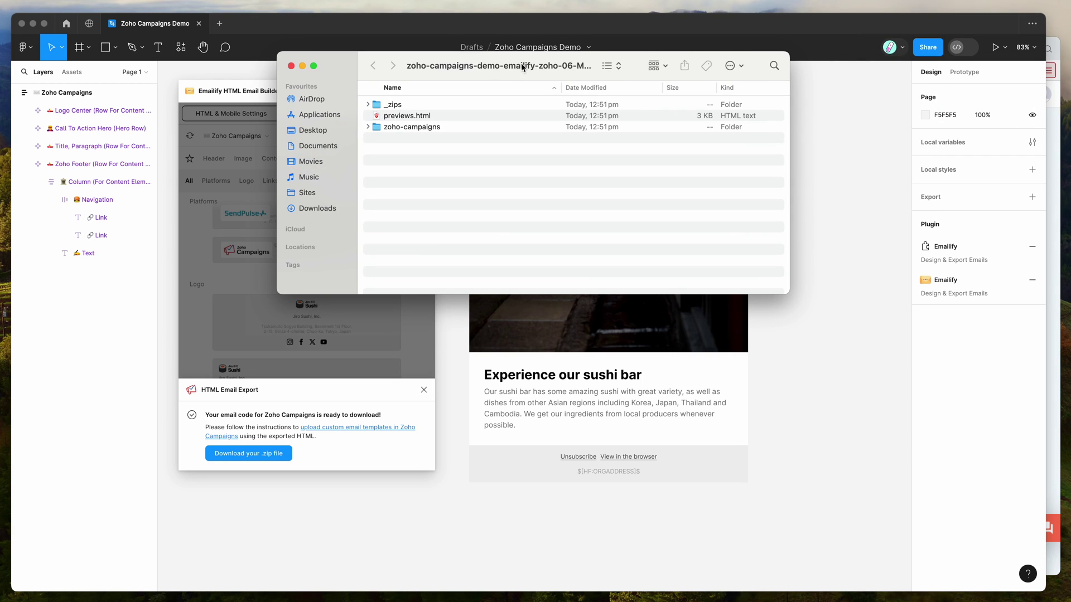
# Open a new blank Brave tab and open previews.html from the export folder
pyautogui.moveTo(498, 72); pyautogui.dragTo(616, 143)
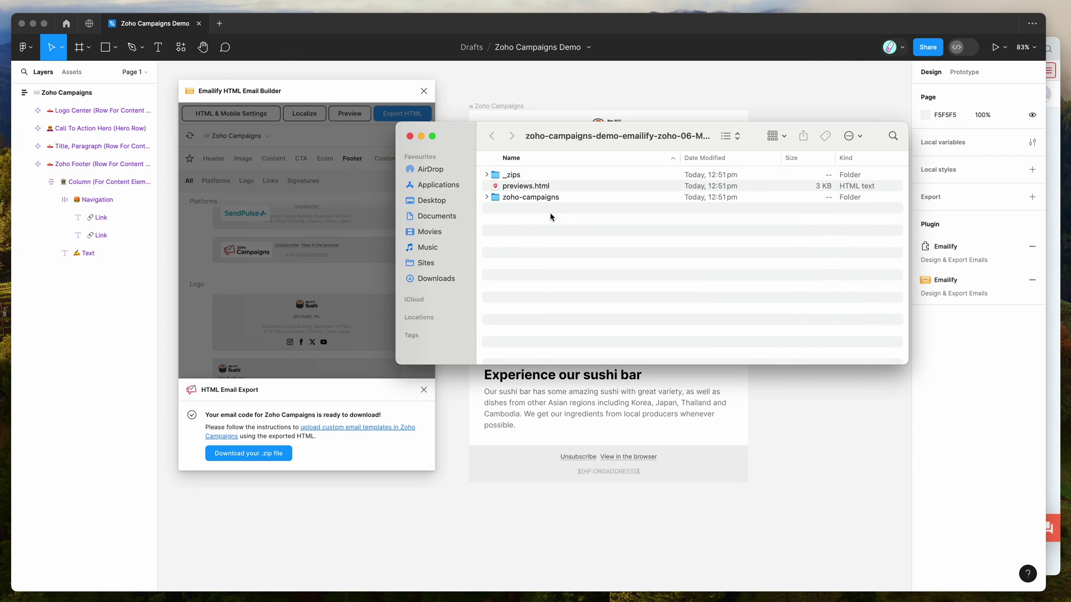
pyautogui.click(536, 189)
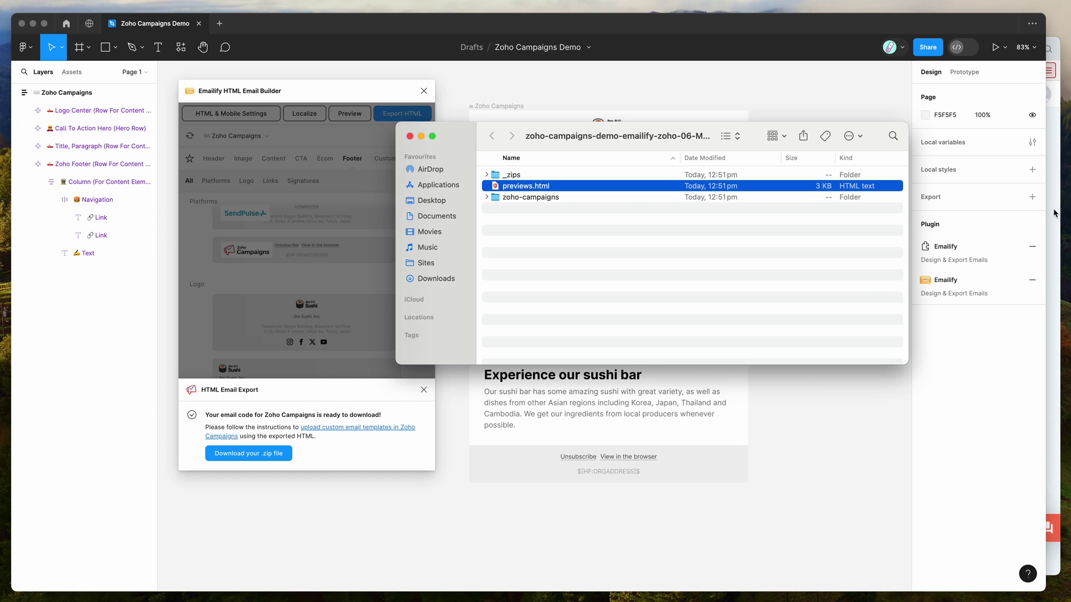
pyautogui.press('super+Tab')
pyautogui.press('super+t')
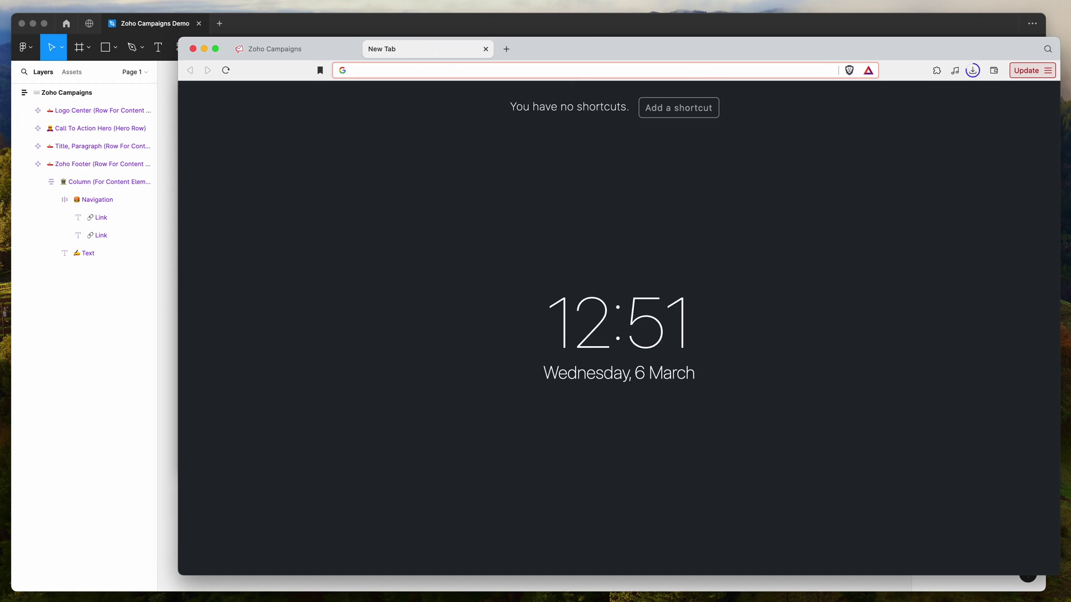
pyautogui.press('super+Tab')
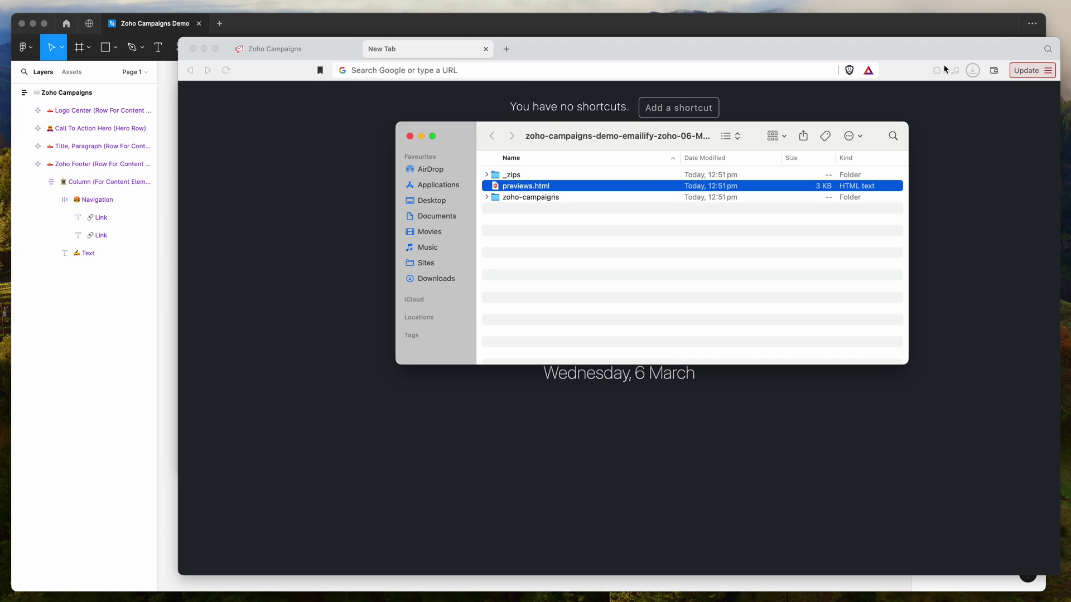
pyautogui.doubleClick(527, 188)
# Review the Large (600px) and Small (320px) previews, checking the hero and 'Welcome to Jiro' heading
pyautogui.scroll(-1, 330, 227)
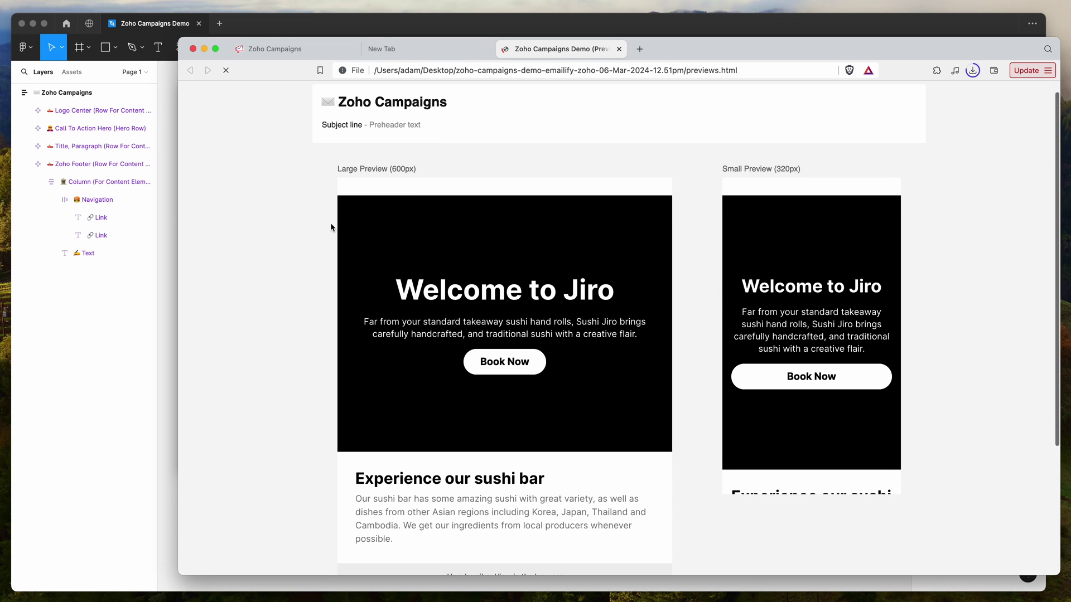
pyautogui.moveTo(331, 227); pyautogui.dragTo(621, 392)
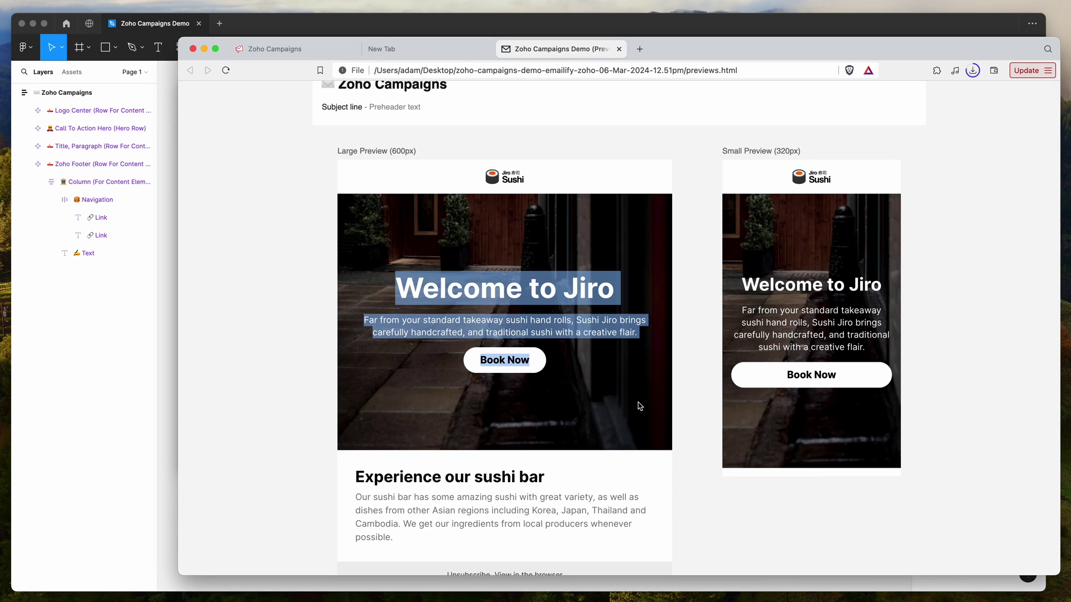
pyautogui.click(640, 406)
pyautogui.moveTo(748, 276); pyautogui.dragTo(884, 350)
pyautogui.click(839, 351)
pyautogui.scroll(-5, 839, 351)
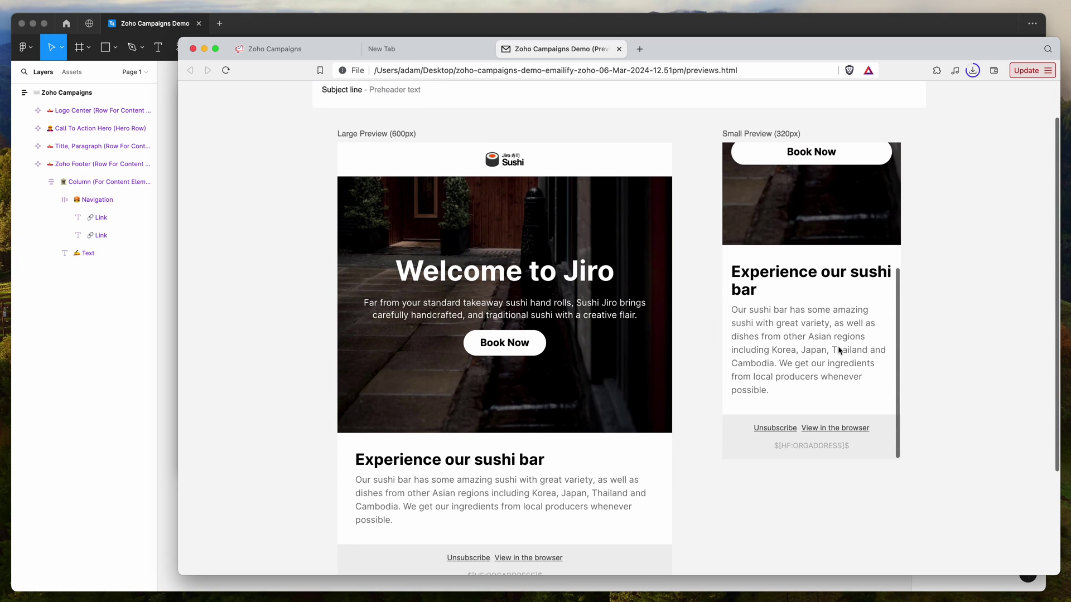
pyautogui.scroll(8, 840, 350)
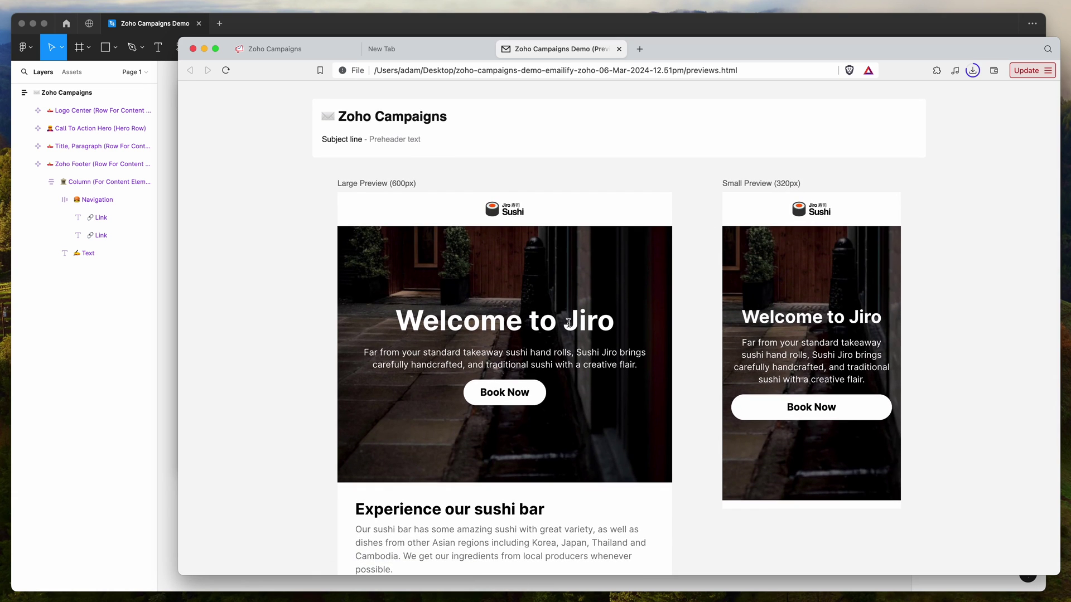
pyautogui.moveTo(394, 323); pyautogui.dragTo(587, 322)
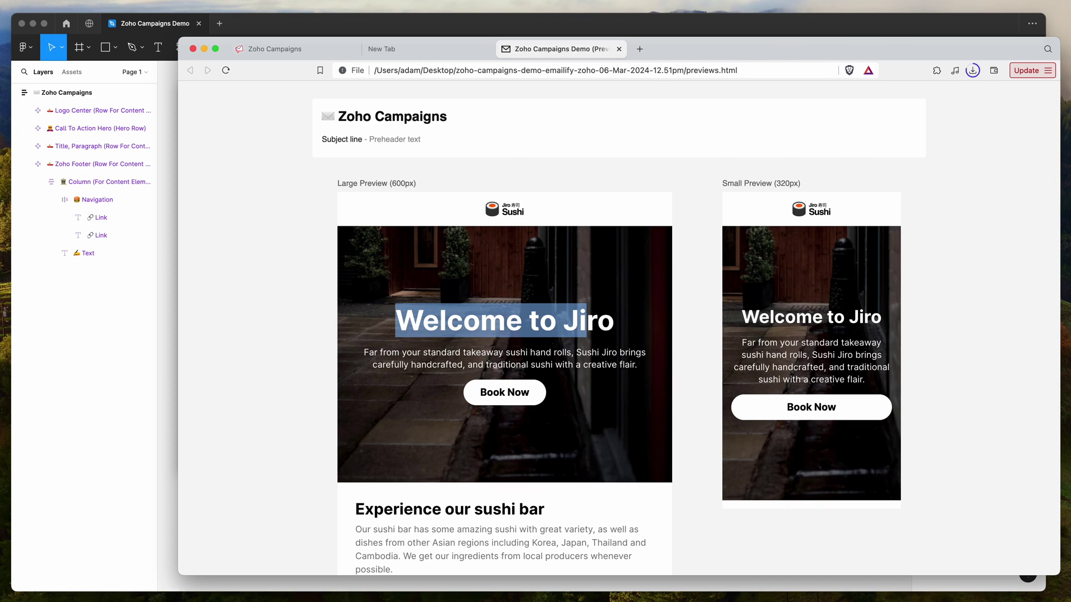
# Expand the zoho-campaigns export folder in Finder and drag its index.html into Brave
pyautogui.moveTo(645, 129); pyautogui.dragTo(605, 119)
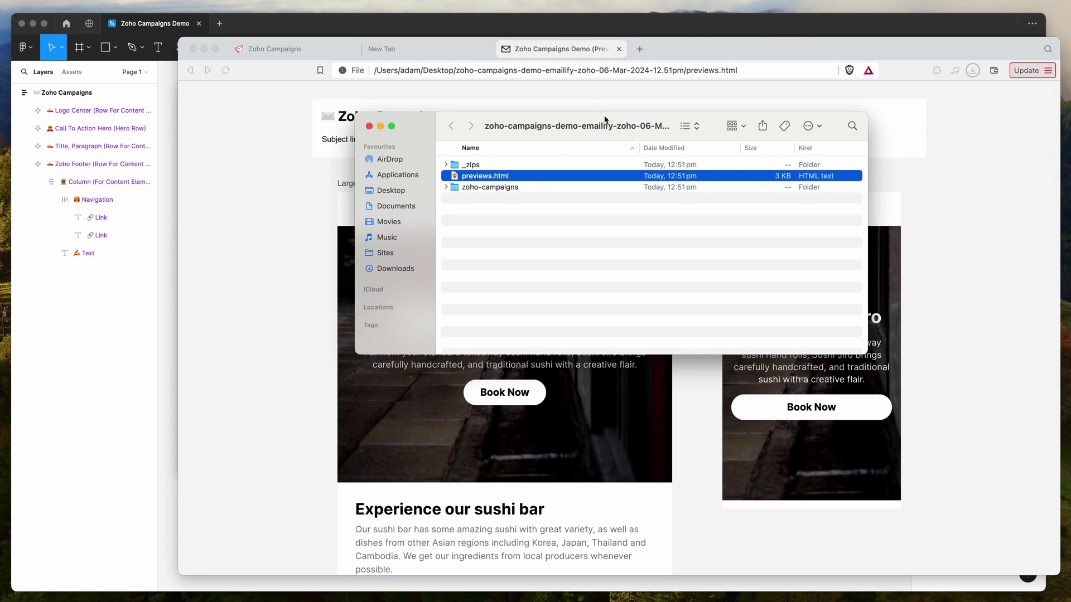
pyautogui.click(483, 190)
pyautogui.click(446, 188)
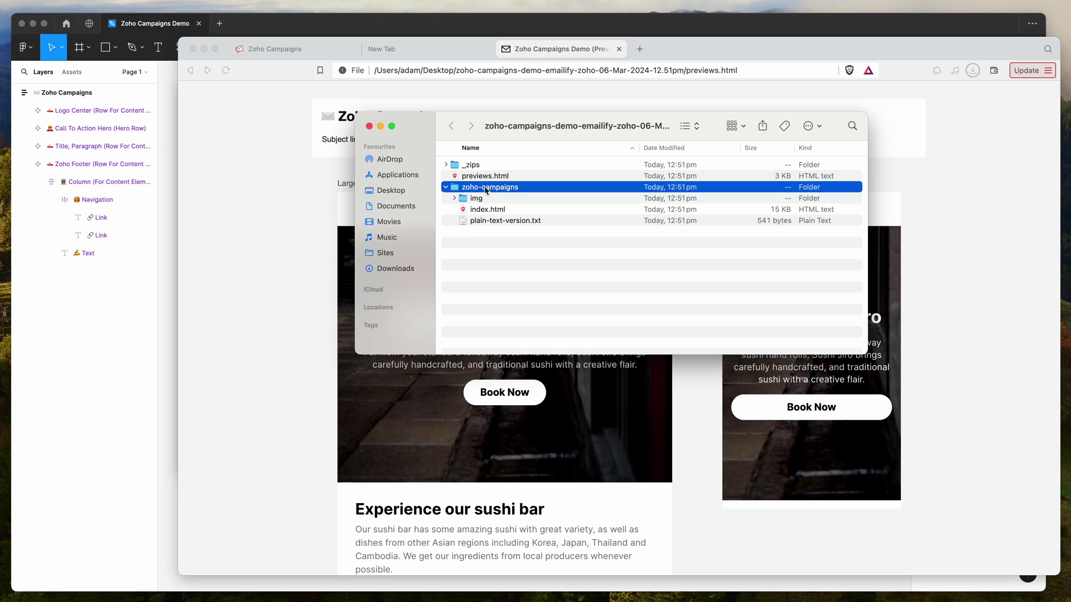
pyautogui.click(489, 212)
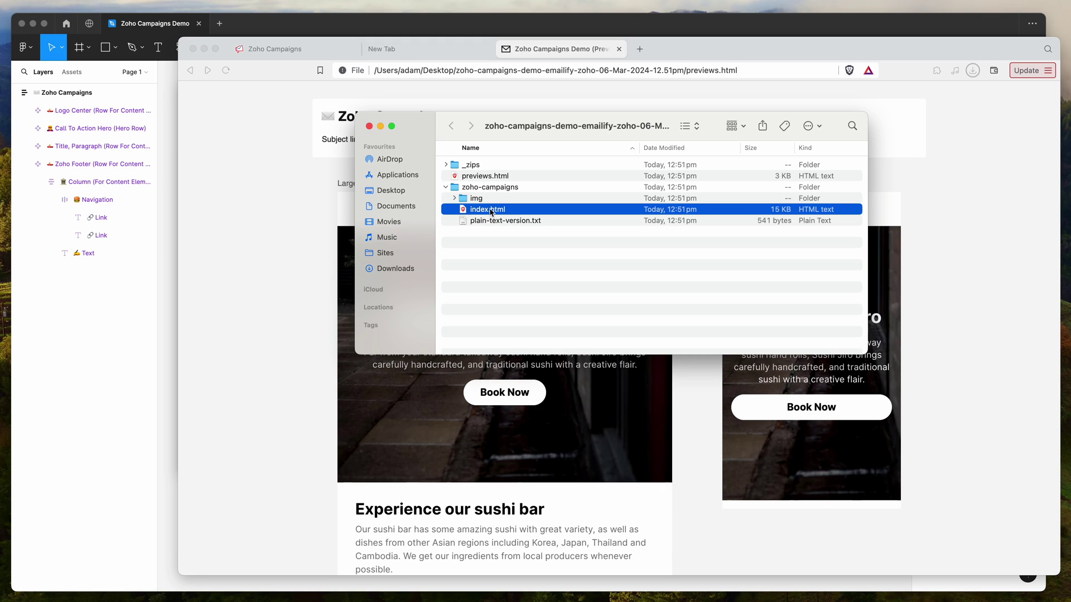
pyautogui.moveTo(491, 212); pyautogui.dragTo(334, 212)
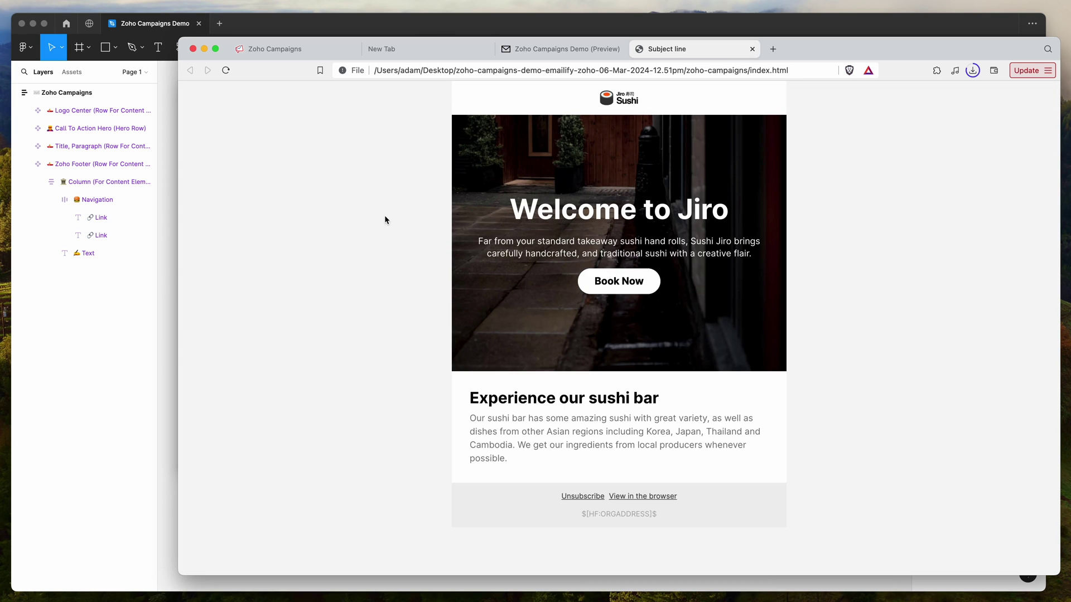
# Check the index.html email text from logo to footer, then return to the Zoho Campaigns dashboard
pyautogui.moveTo(523, 97); pyautogui.dragTo(758, 523)
pyautogui.click(858, 498)
pyautogui.moveTo(808, 46); pyautogui.dragTo(839, 45)
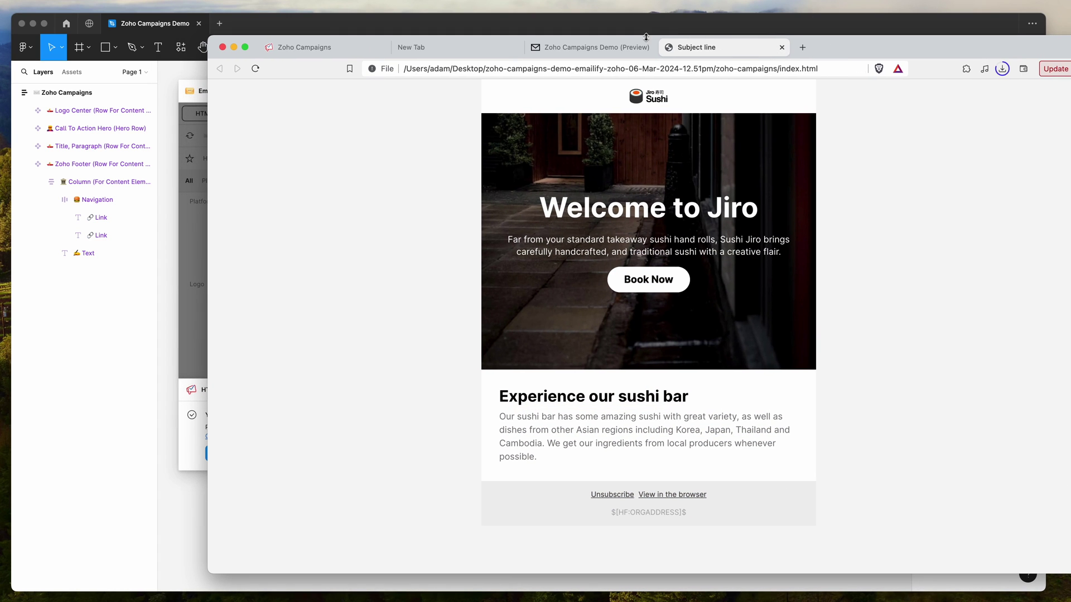
pyautogui.click(311, 50)
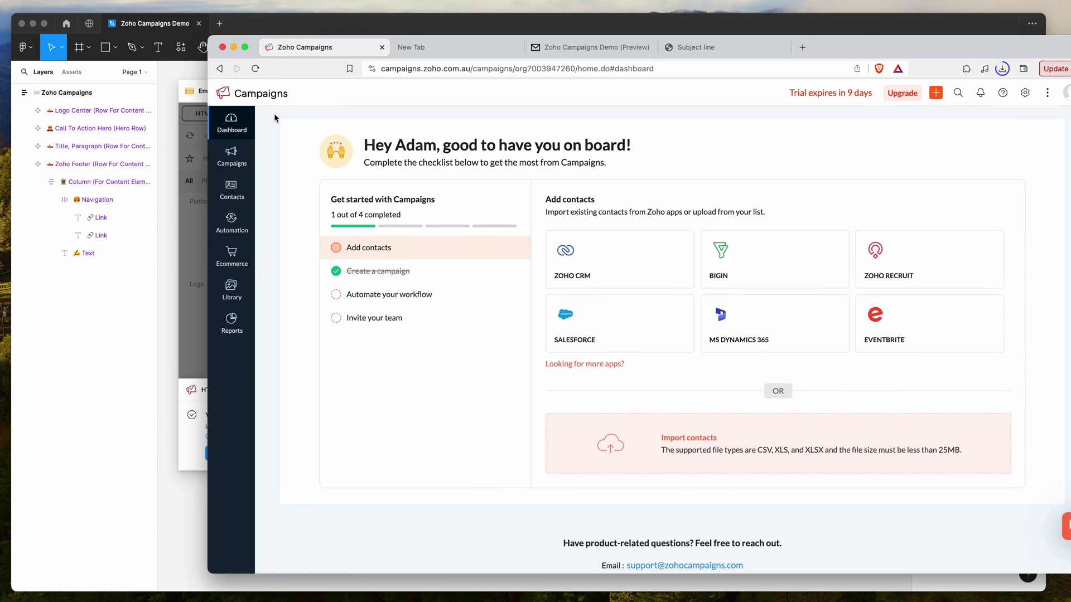
# Create a new Regular email campaign named 'Test Campaign from Emailify' and save and proceed
pyautogui.click(232, 163)
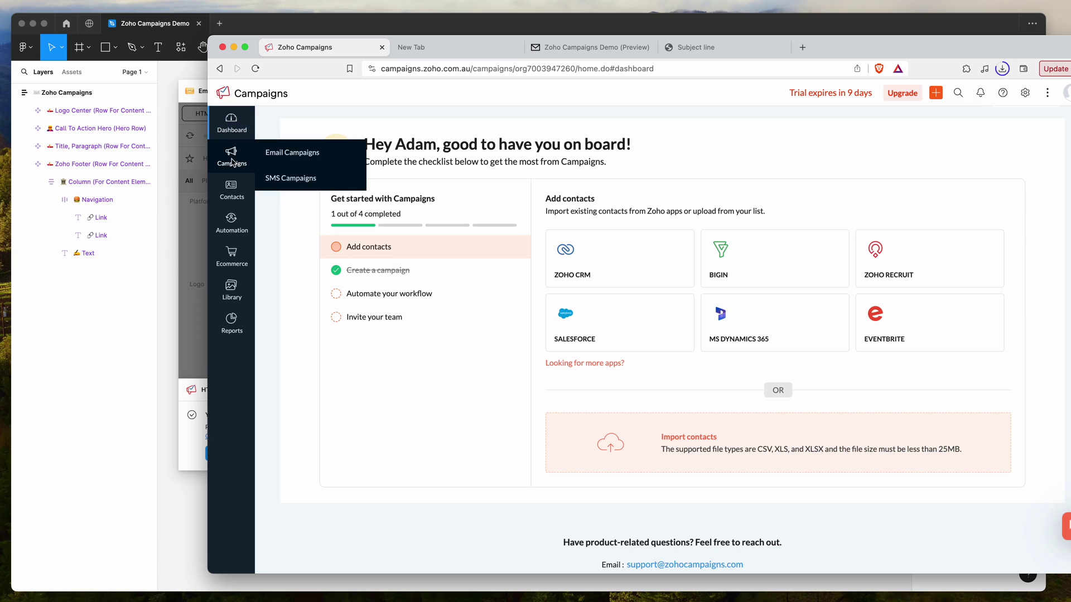
pyautogui.click(289, 156)
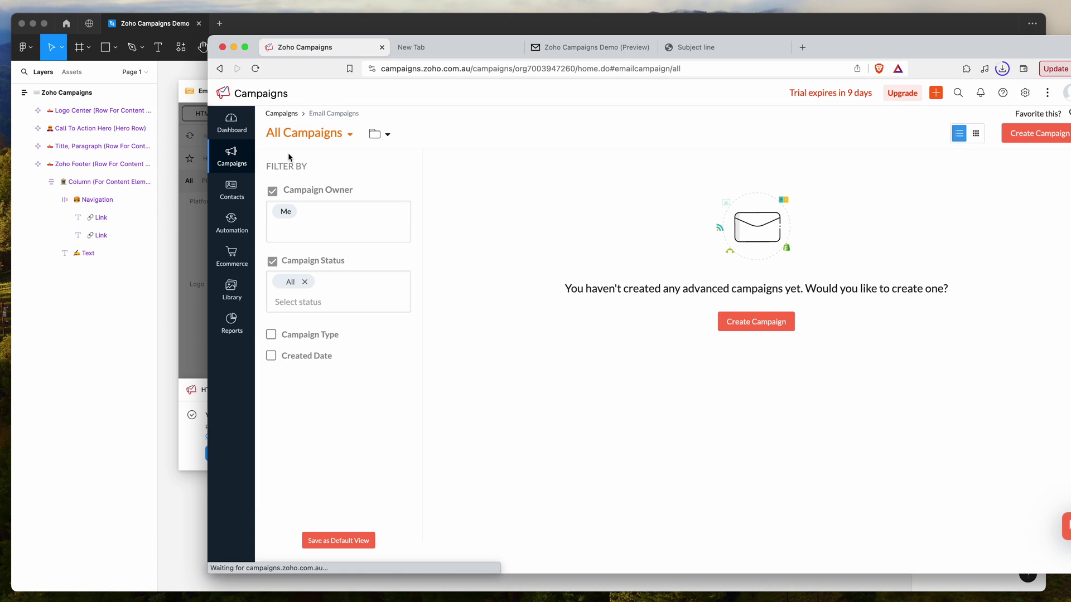
pyautogui.click(749, 324)
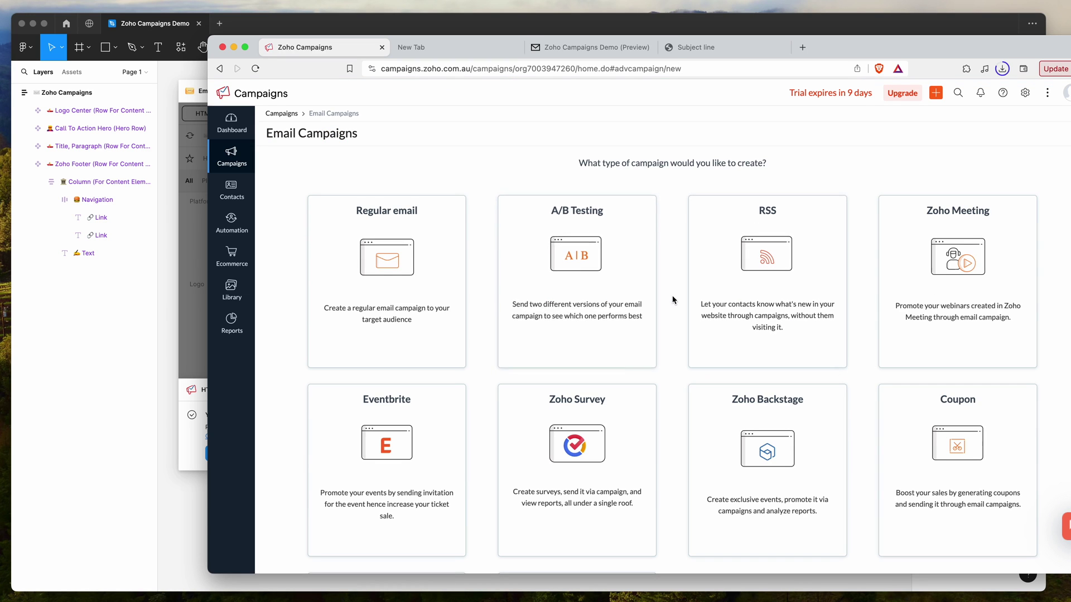
pyautogui.moveTo(403, 269)
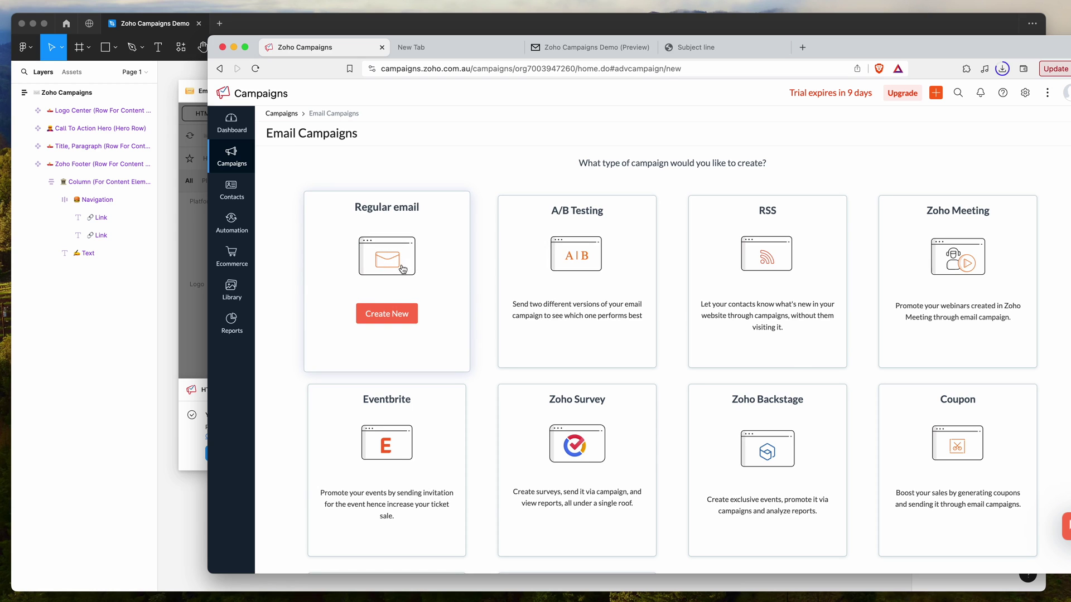
pyautogui.click(386, 316)
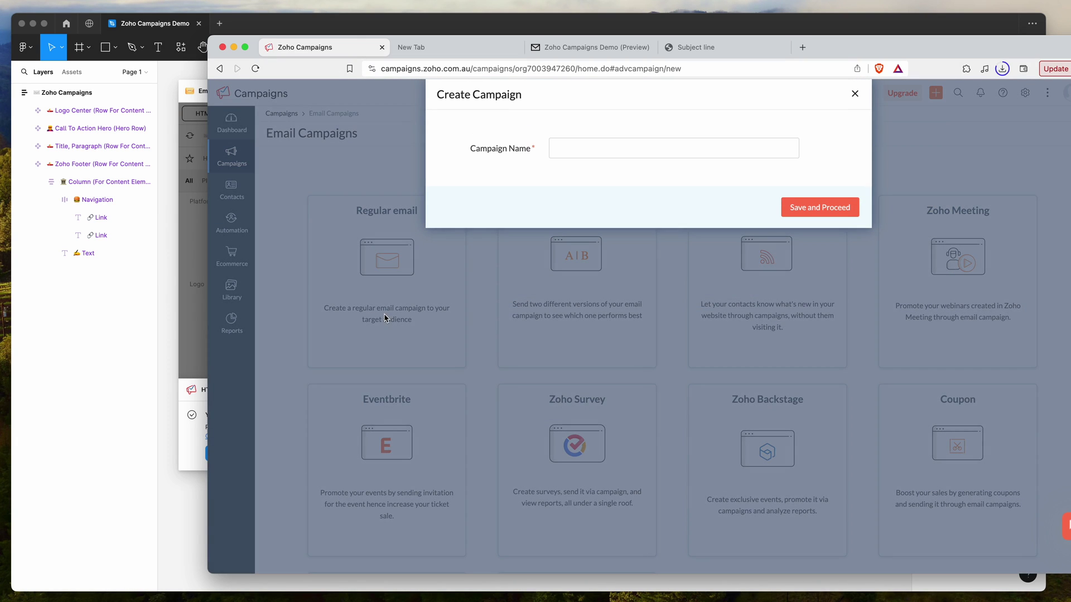
pyautogui.click(563, 148)
pyautogui.write('Test Campa')
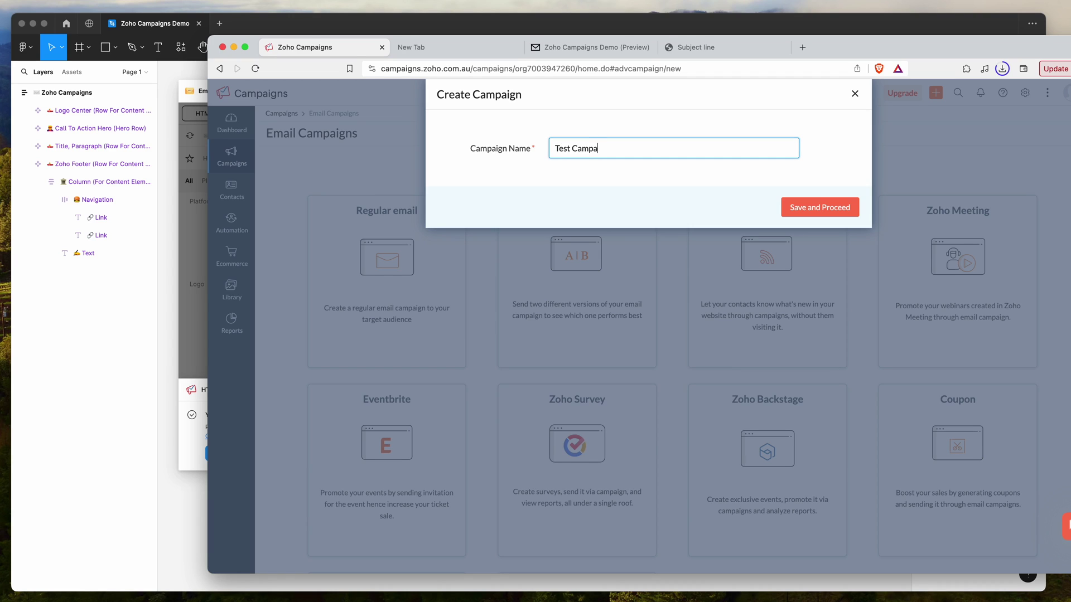
pyautogui.write('ign from Emailify')
pyautogui.click(813, 210)
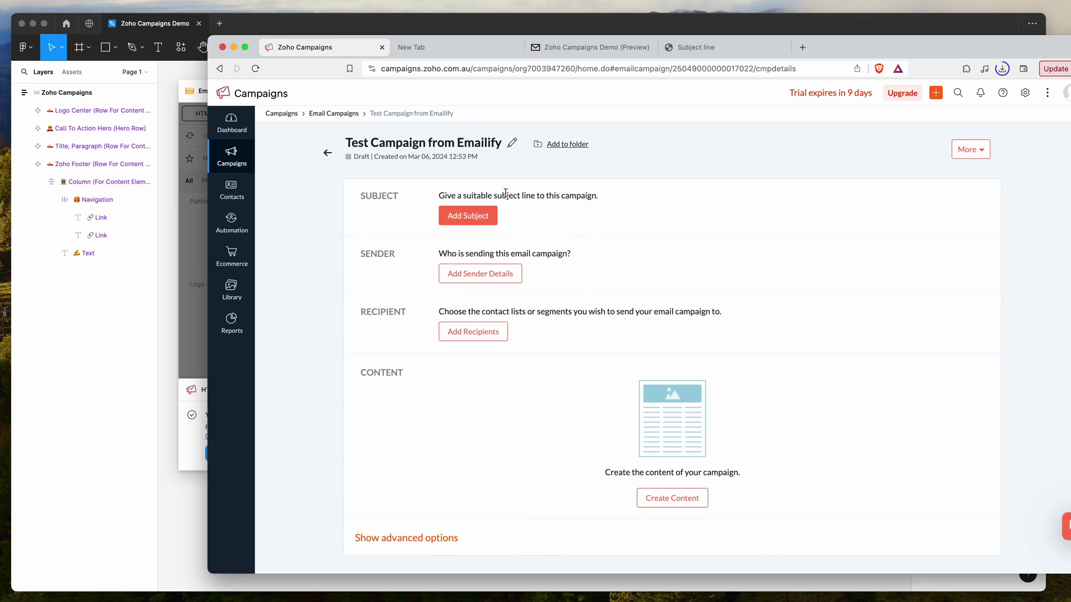
# Add the subject 'Subject line here', leaving the preheader empty, and save it
pyautogui.click(461, 217)
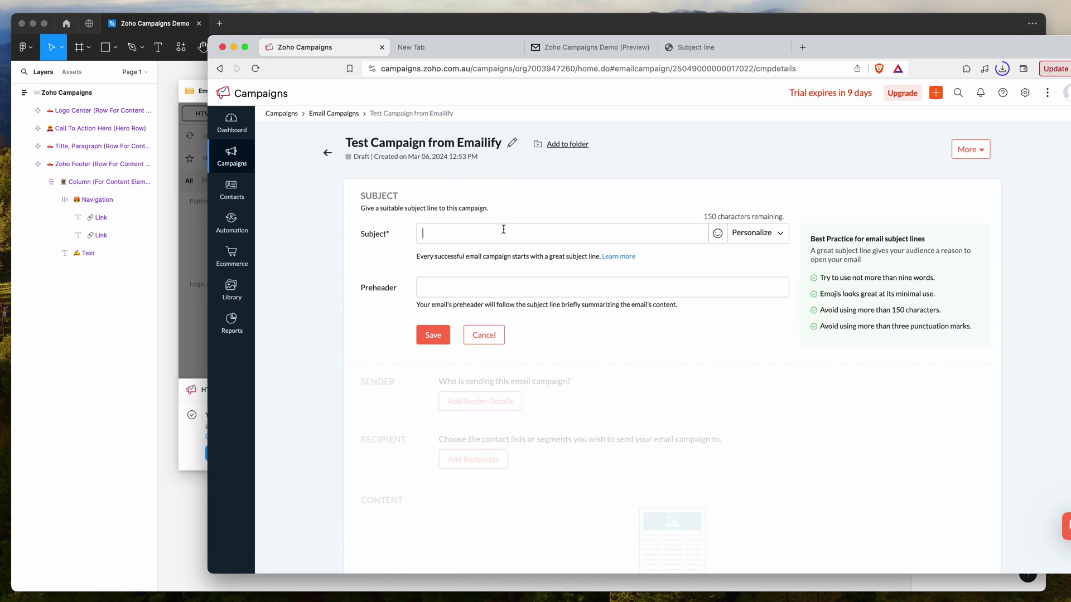
pyautogui.write('Subject line here')
pyautogui.click(444, 285)
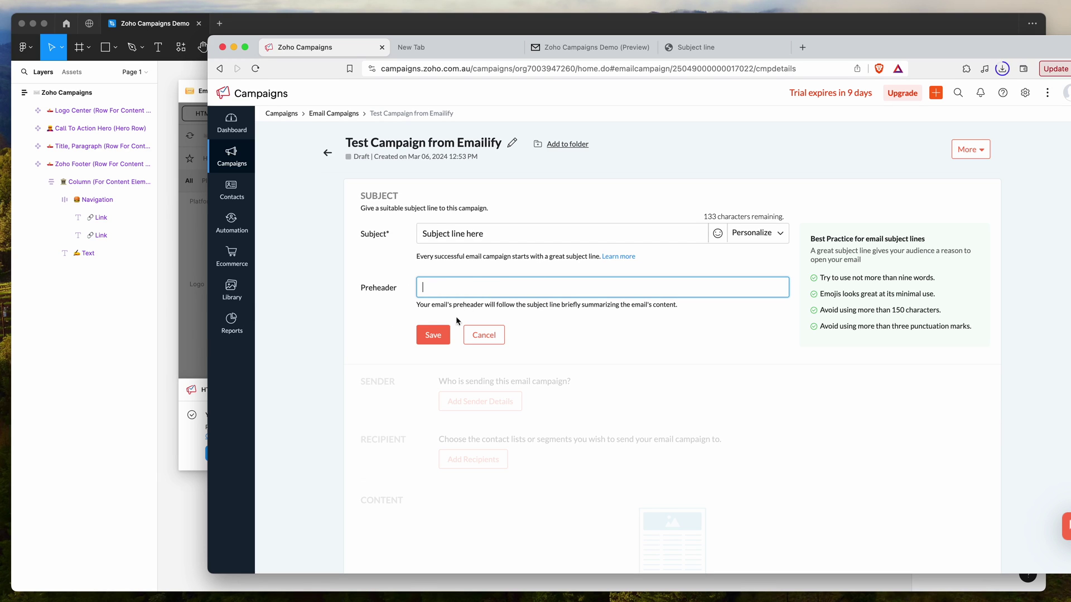
pyautogui.click(434, 336)
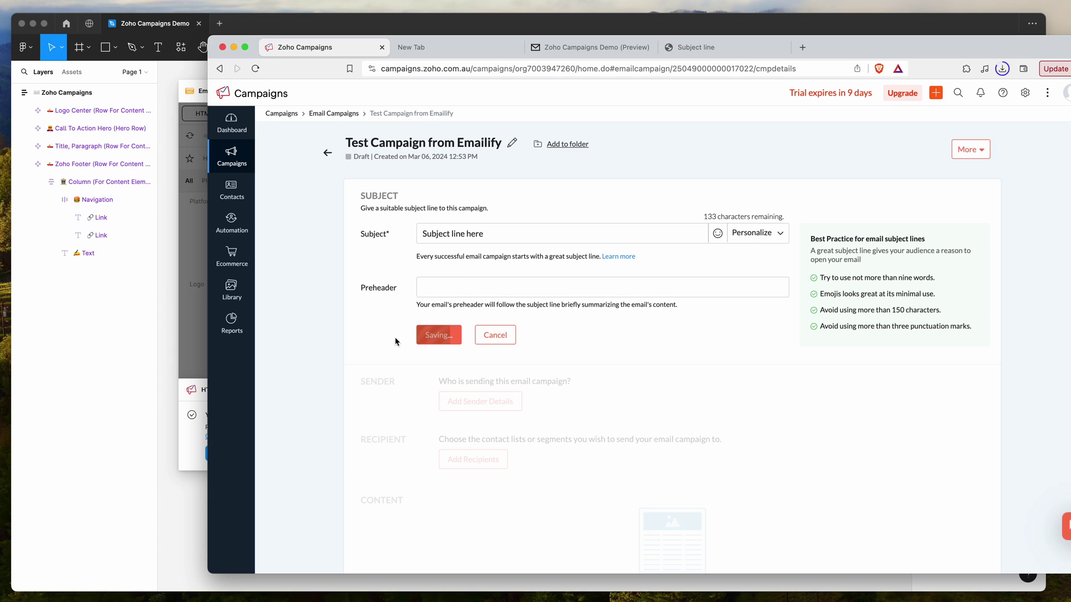
pyautogui.scroll(-1, 375, 337)
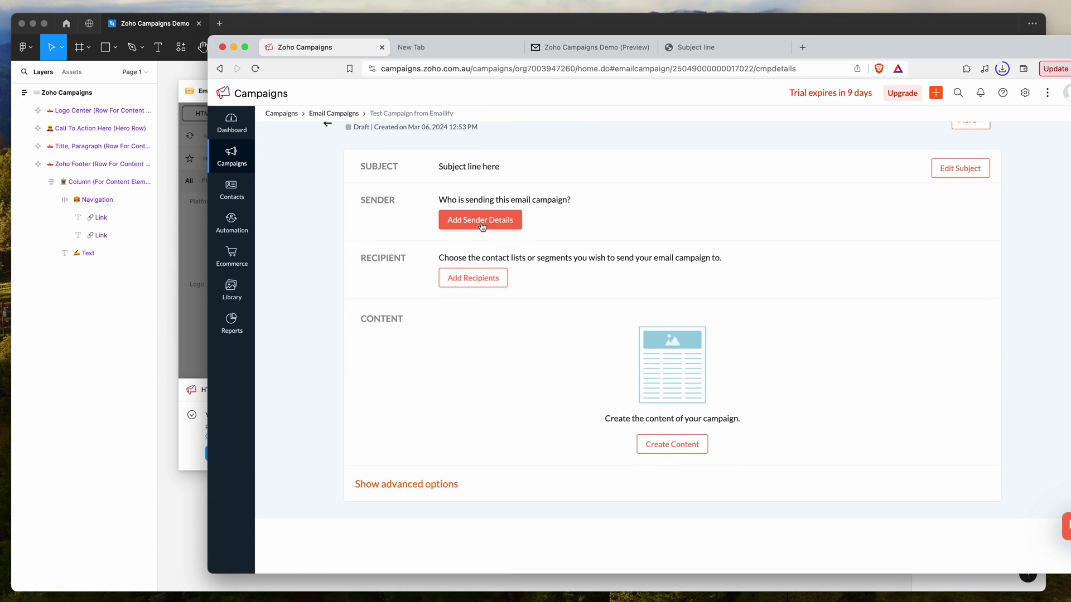
# Upload the exported index.html as campaign content via Import/Upload HTML > Upload from Computer
pyautogui.scroll(-1, 456, 224)
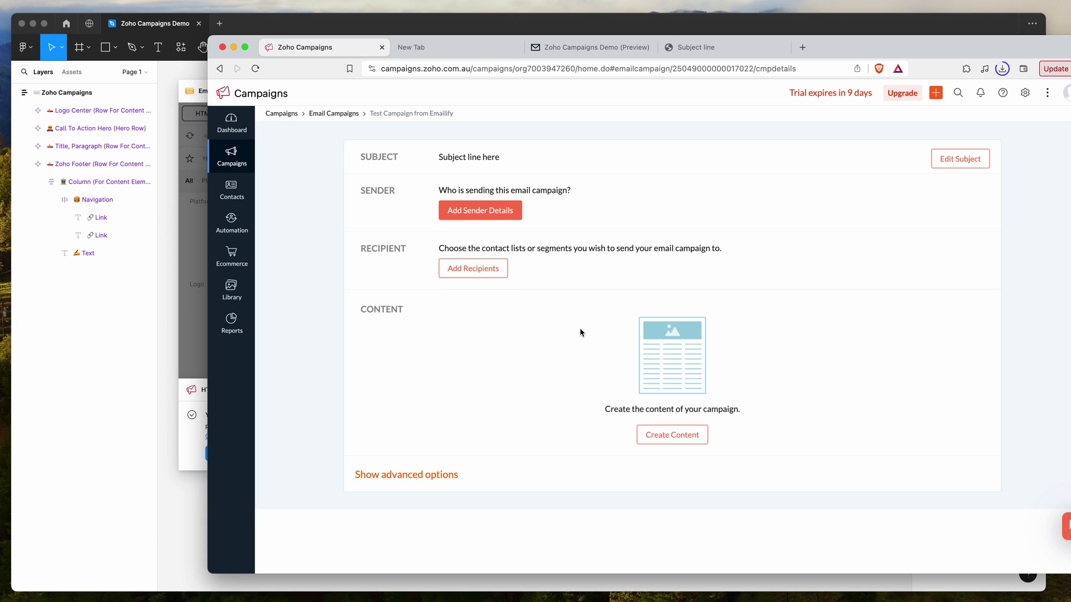
pyautogui.click(668, 440)
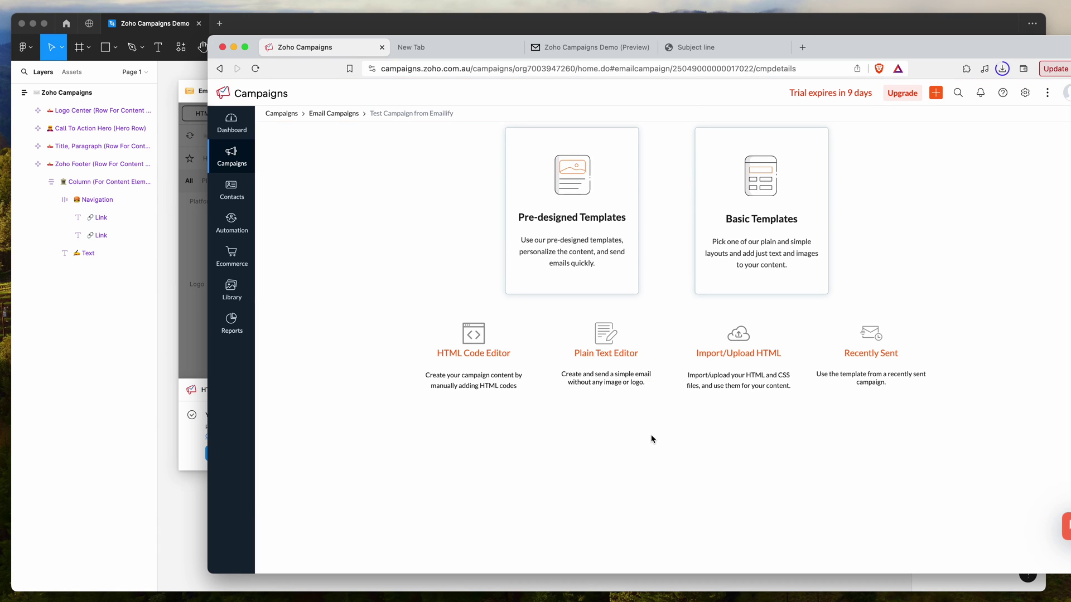
pyautogui.click(741, 361)
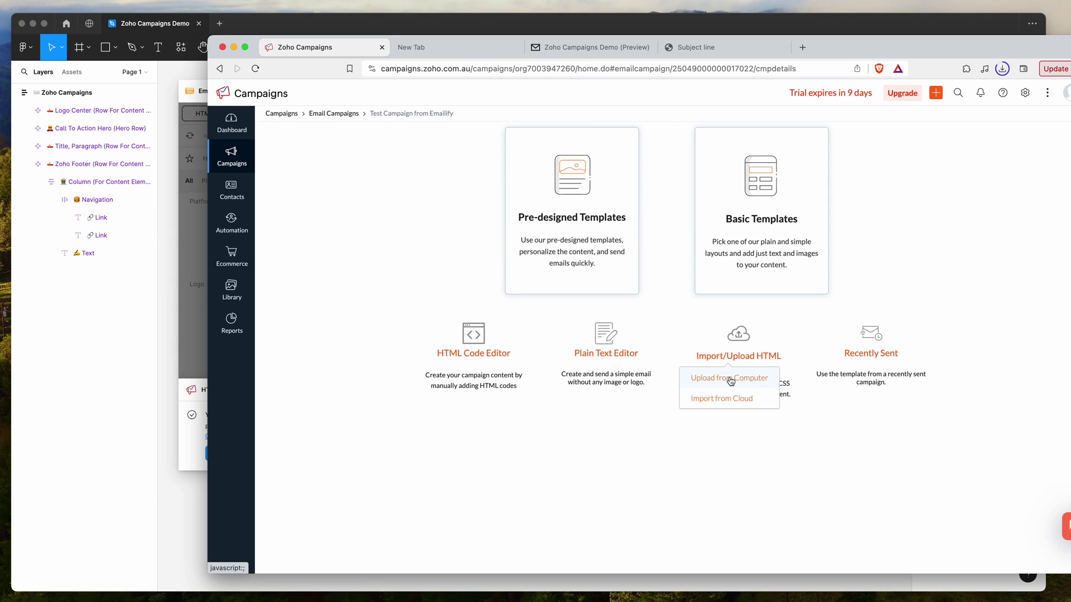
pyautogui.click(730, 380)
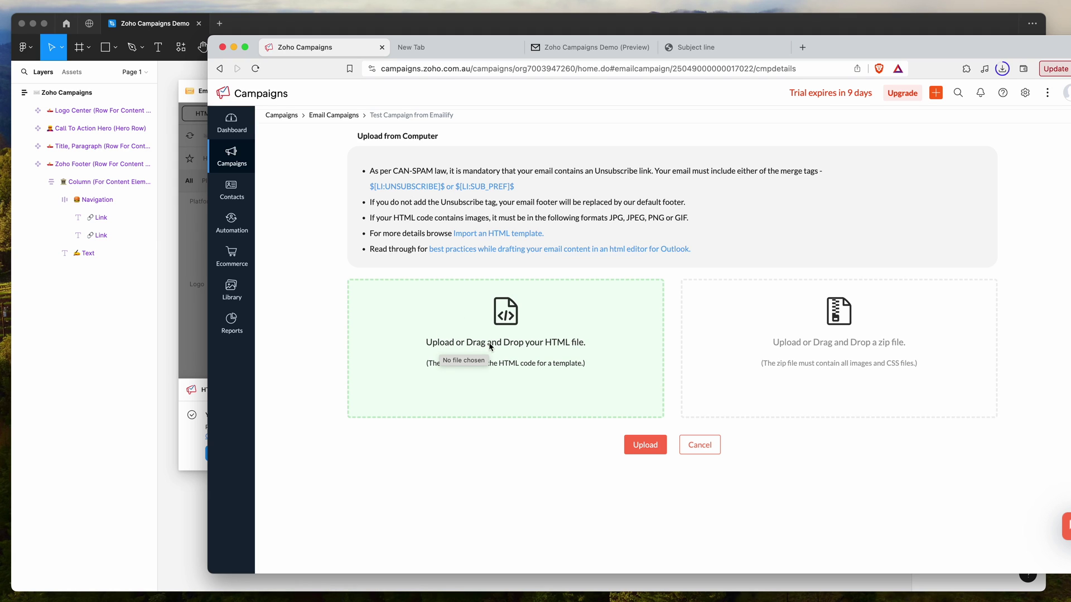
pyautogui.click(681, 335)
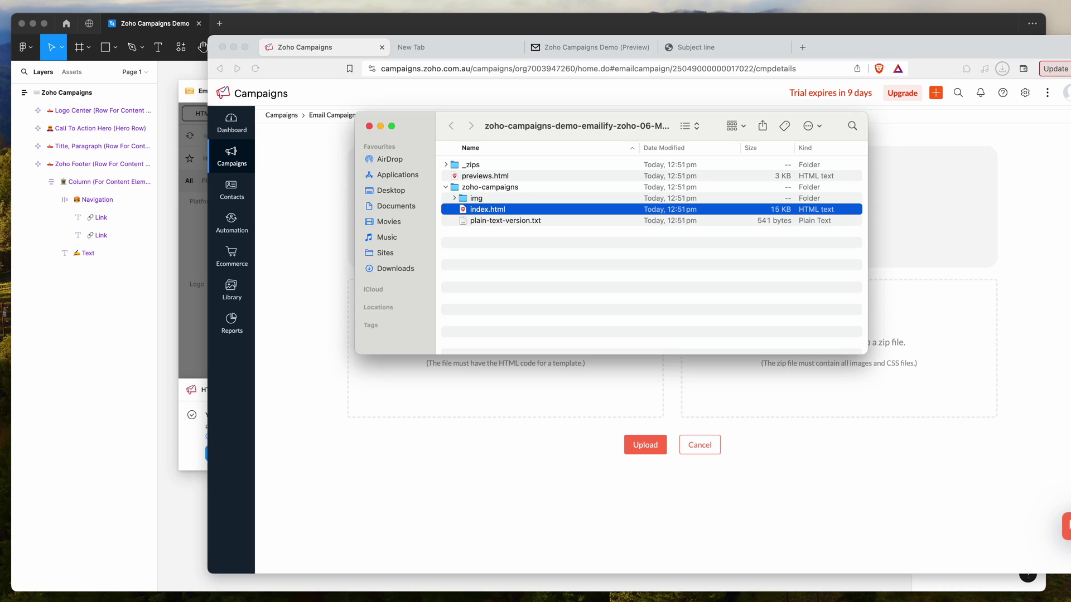
pyautogui.moveTo(555, 133); pyautogui.dragTo(896, 415)
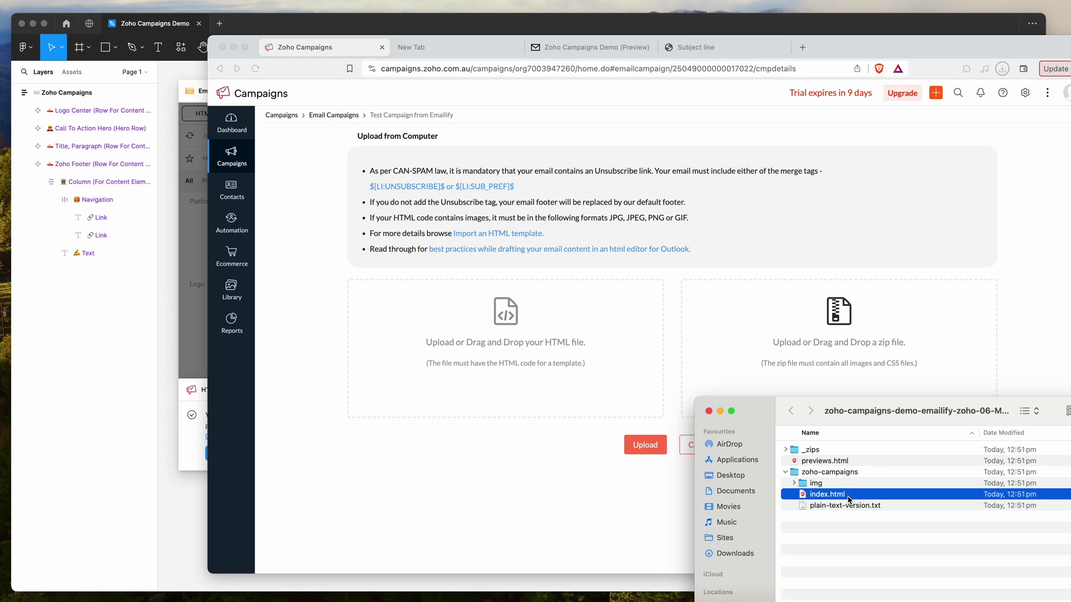
pyautogui.moveTo(848, 498); pyautogui.dragTo(526, 346)
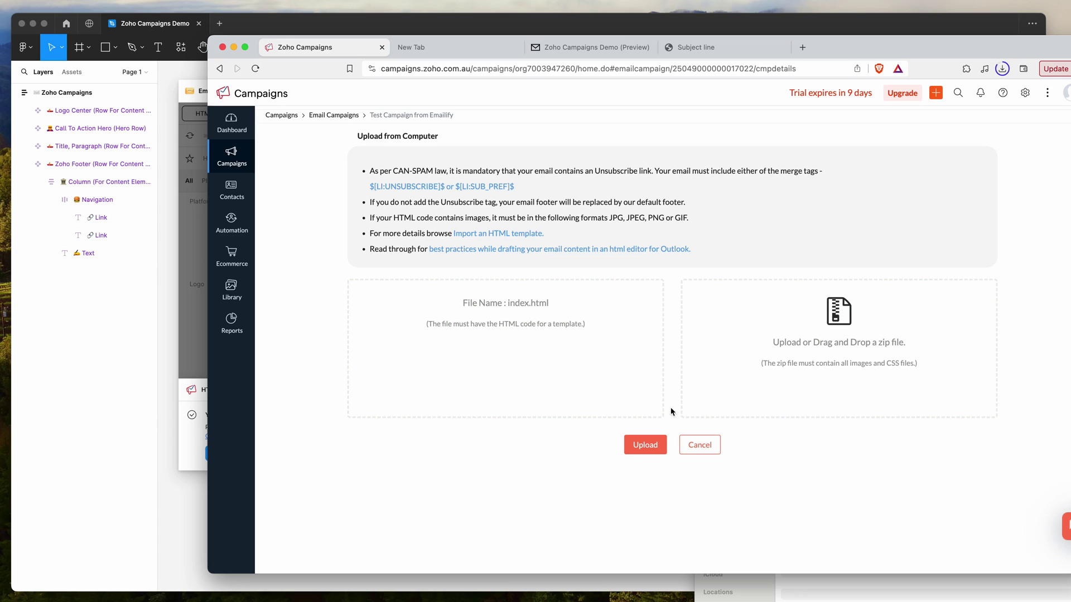
pyautogui.click(646, 450)
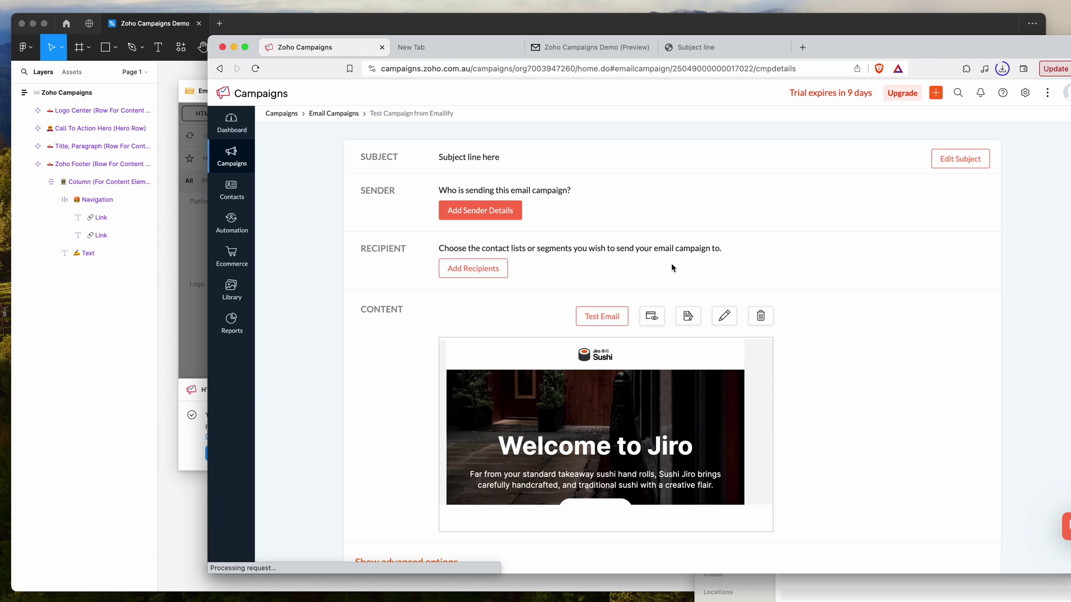
# Open a full-size preview of the uploaded Jiro Sushi email
pyautogui.scroll(-1, 671, 263)
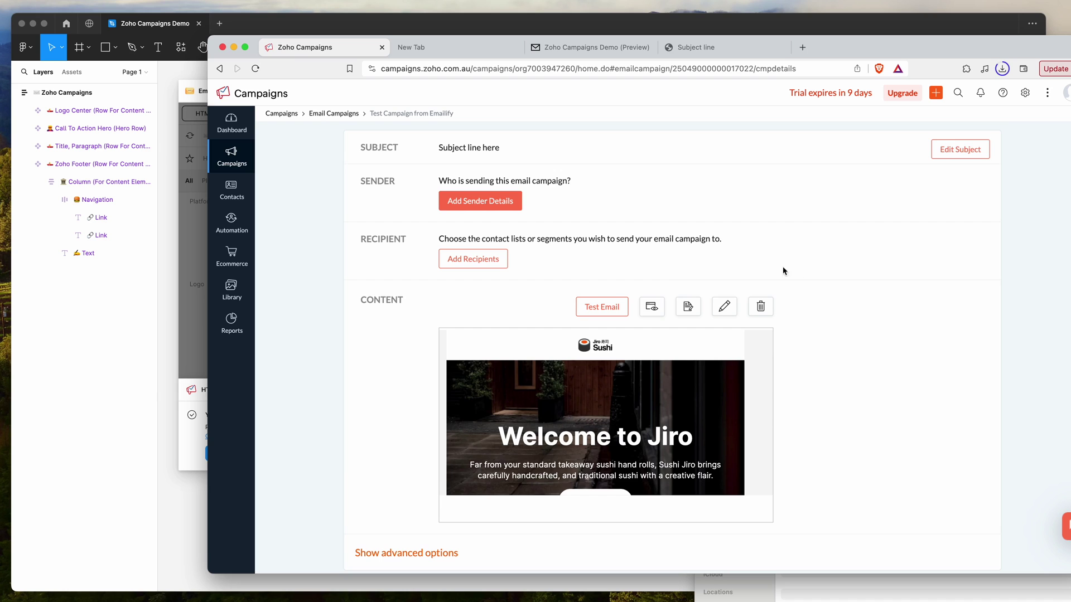
pyautogui.click(1030, 520)
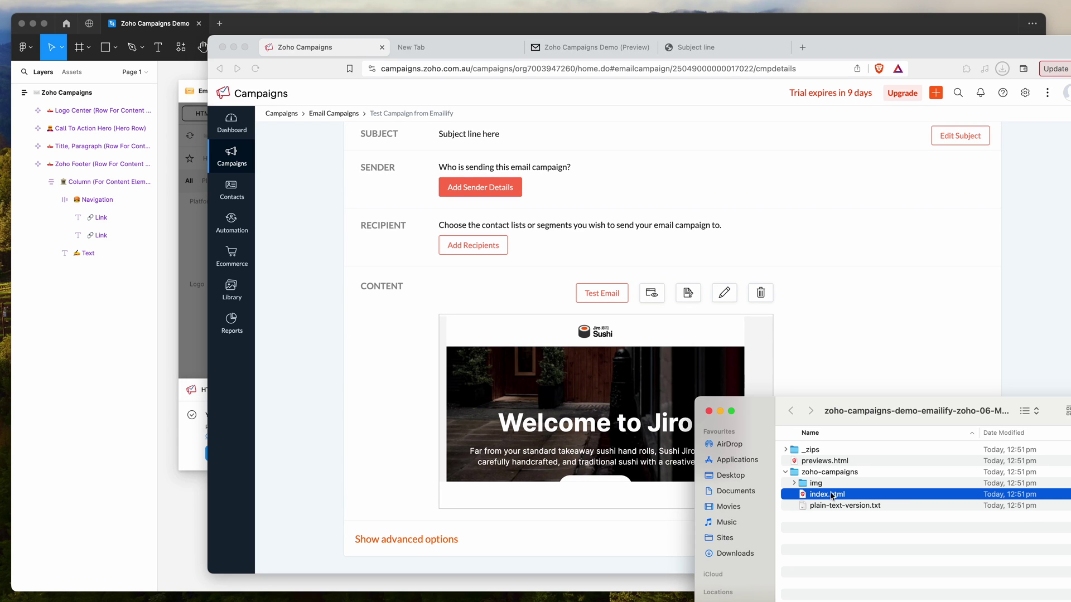
pyautogui.click(827, 390)
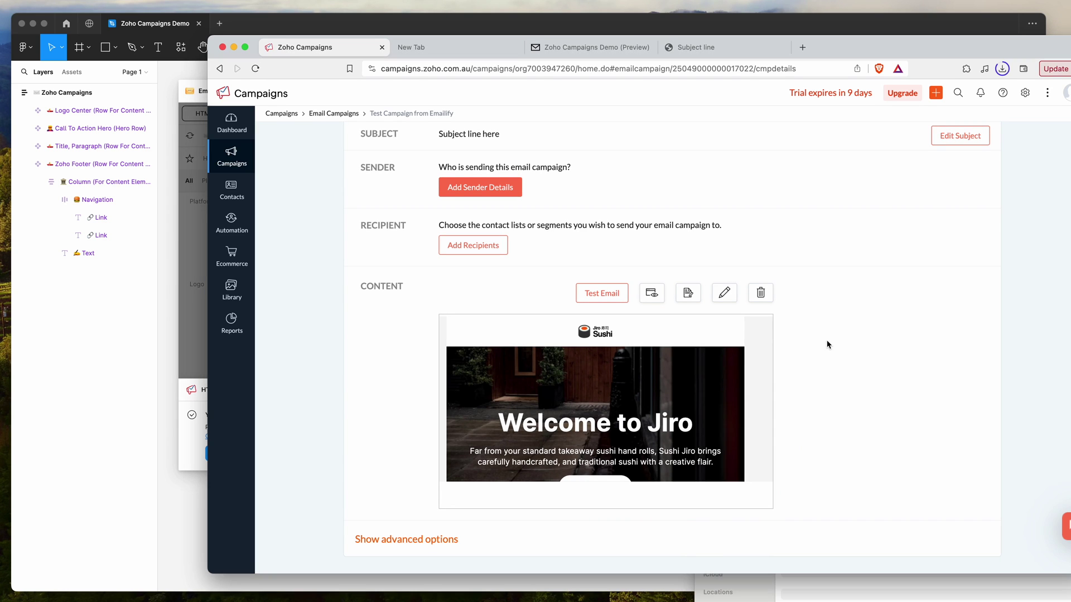
pyautogui.moveTo(639, 390)
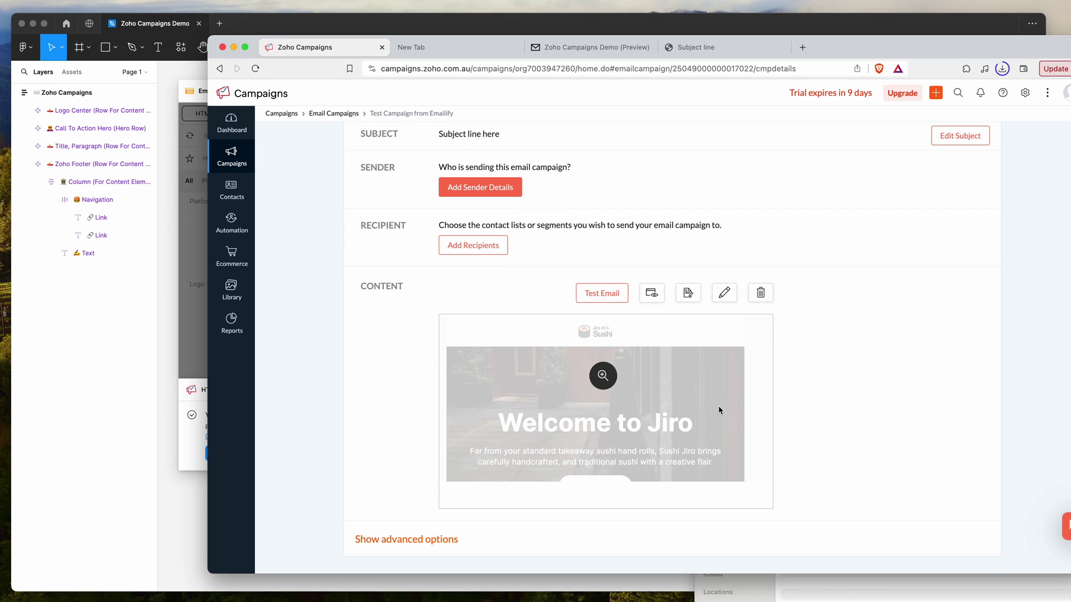
pyautogui.click(603, 377)
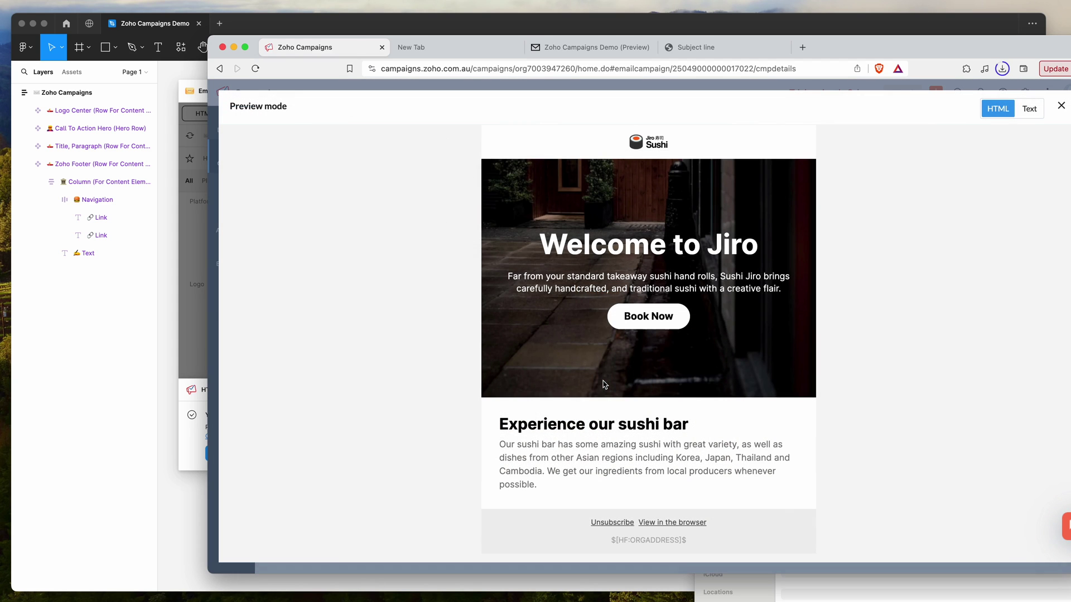
# Look over the preview's hero and paragraph text, then close the preview
pyautogui.moveTo(558, 245); pyautogui.dragTo(711, 460)
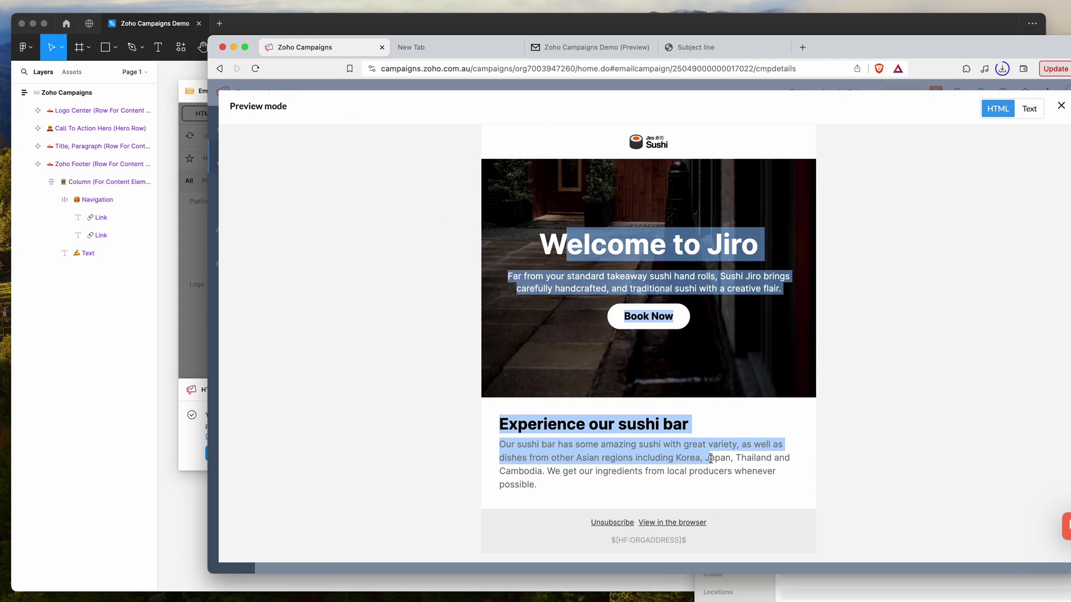
pyautogui.click(713, 467)
pyautogui.scroll(-3, 713, 468)
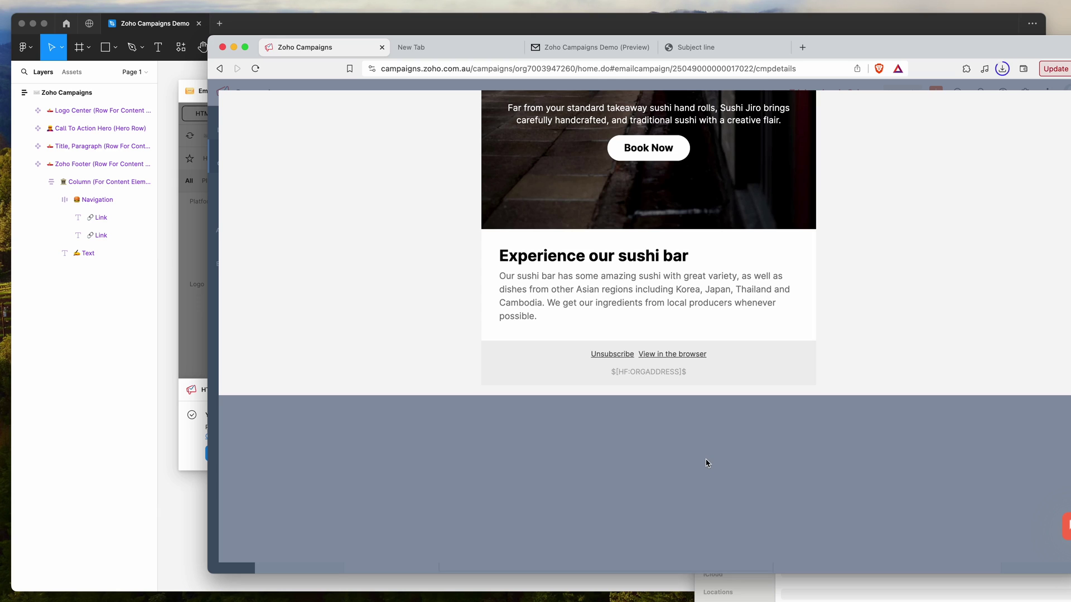
pyautogui.scroll(3, 654, 373)
pyautogui.moveTo(672, 474); pyautogui.dragTo(752, 471)
pyautogui.click(583, 145)
pyautogui.click(715, 469)
pyautogui.click(691, 458)
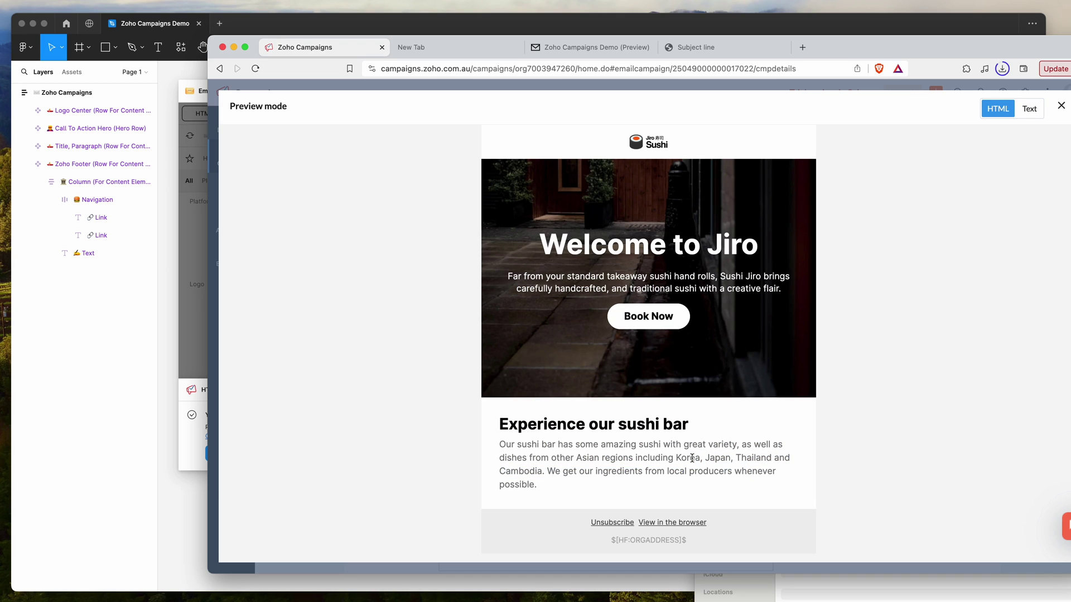
pyautogui.click(1060, 107)
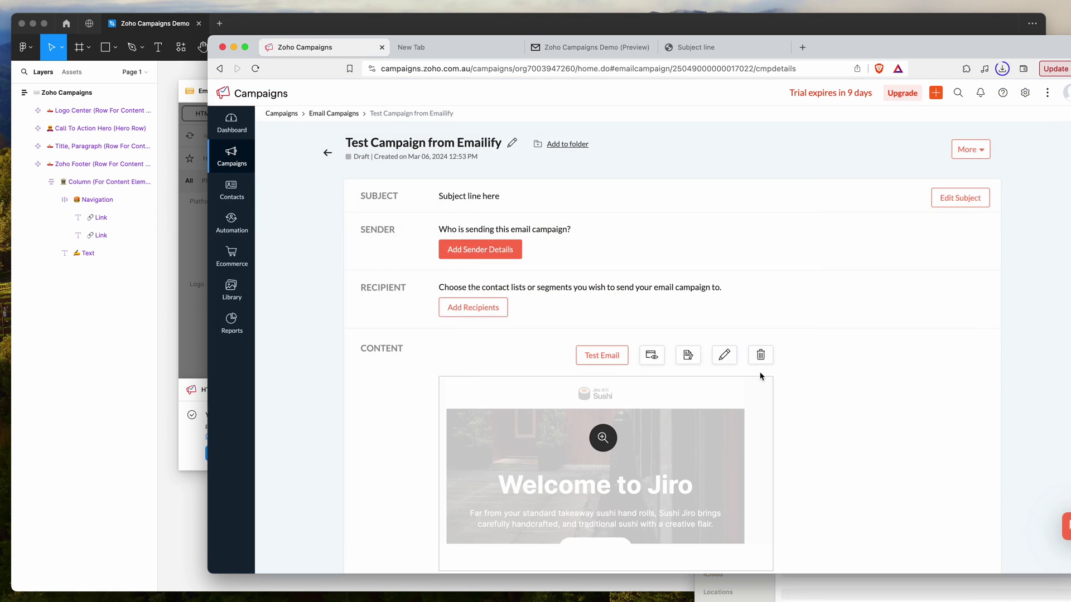
# Select plain-text-version.txt in Finder, then bring the campaign page back to the front
pyautogui.scroll(-2, 761, 376)
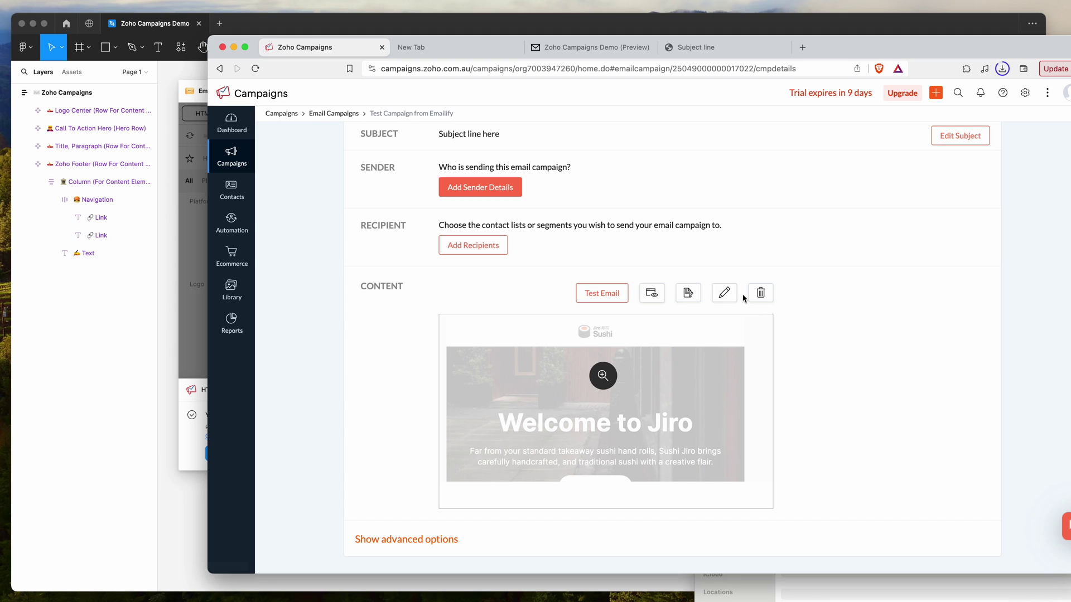
pyautogui.press('super+Tab')
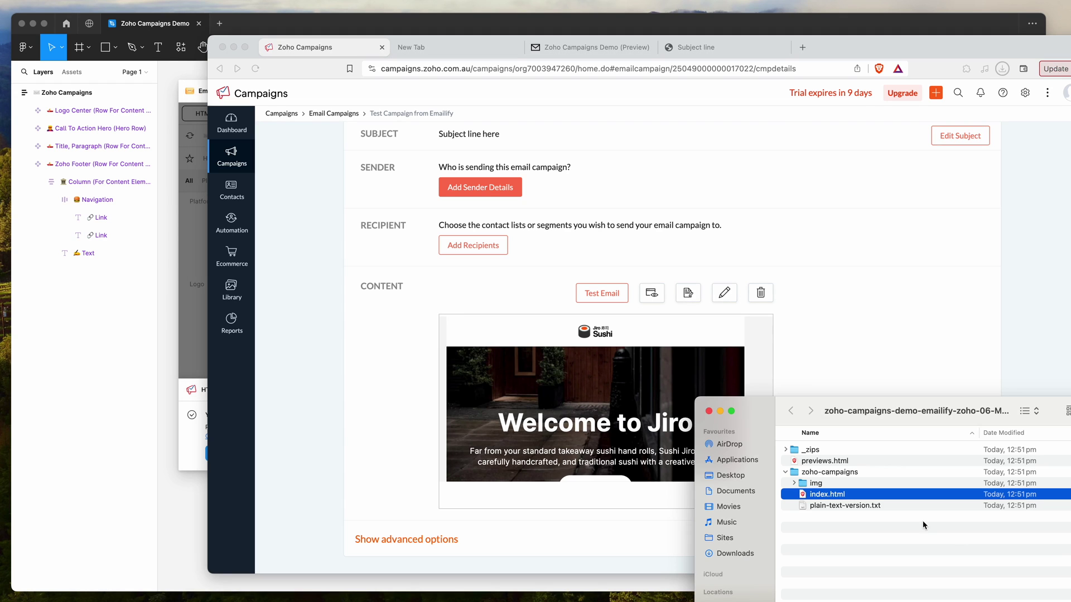
pyautogui.click(869, 506)
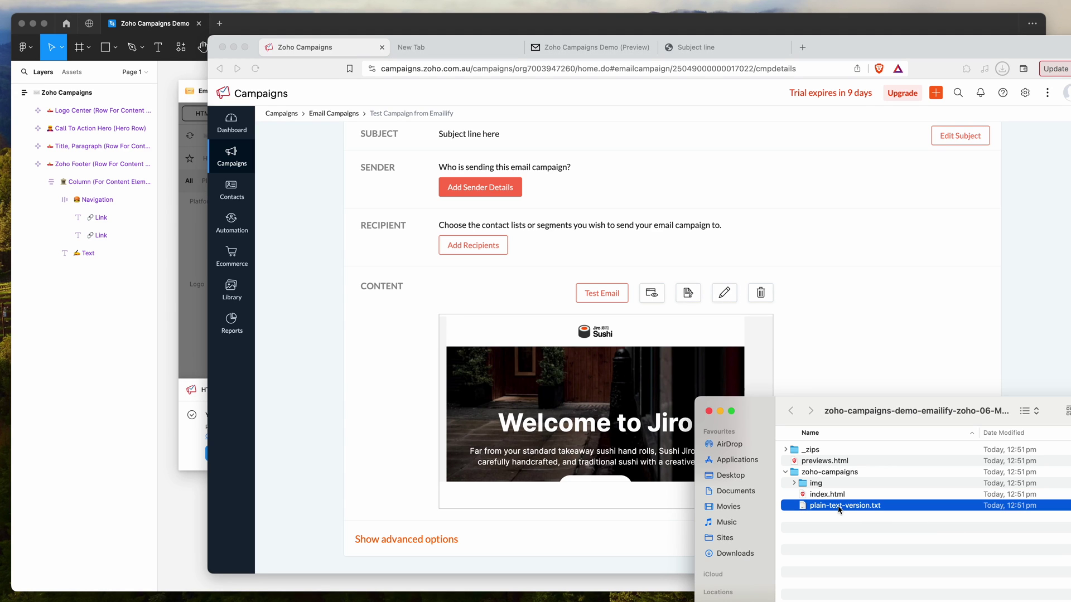
pyautogui.click(822, 364)
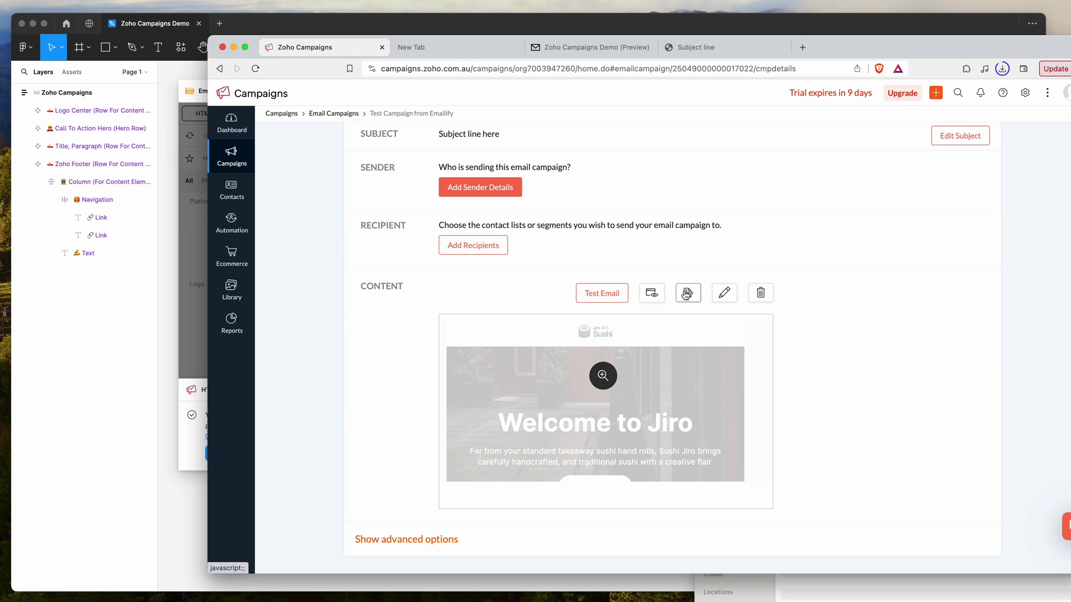
# Open the plain-text editor and select all of plain-text-version.txt in Quick Look
pyautogui.click(688, 292)
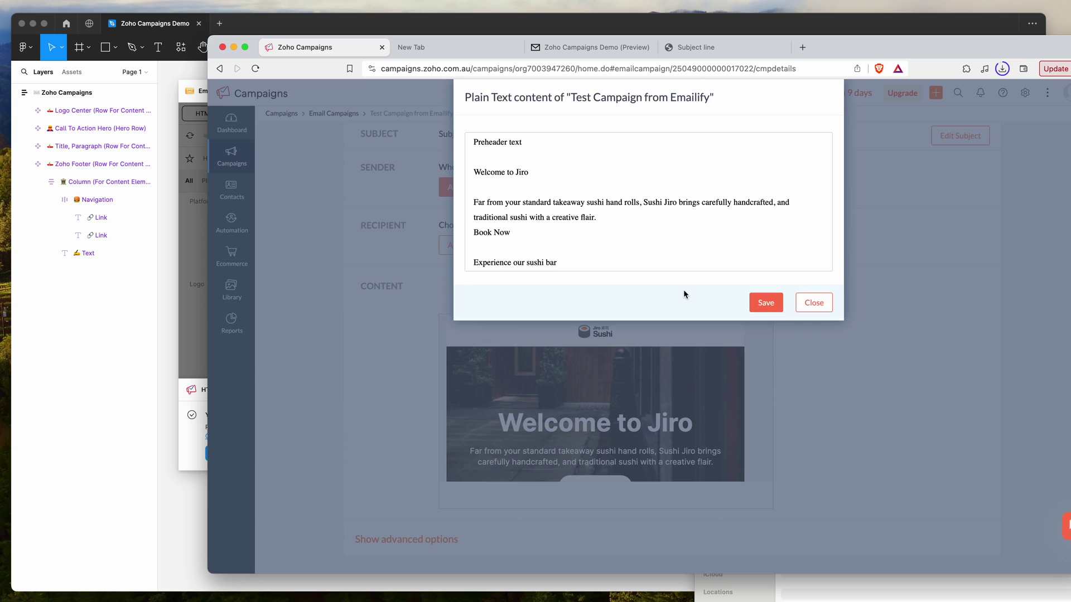
pyautogui.click(647, 248)
pyautogui.scroll(-5, 589, 231)
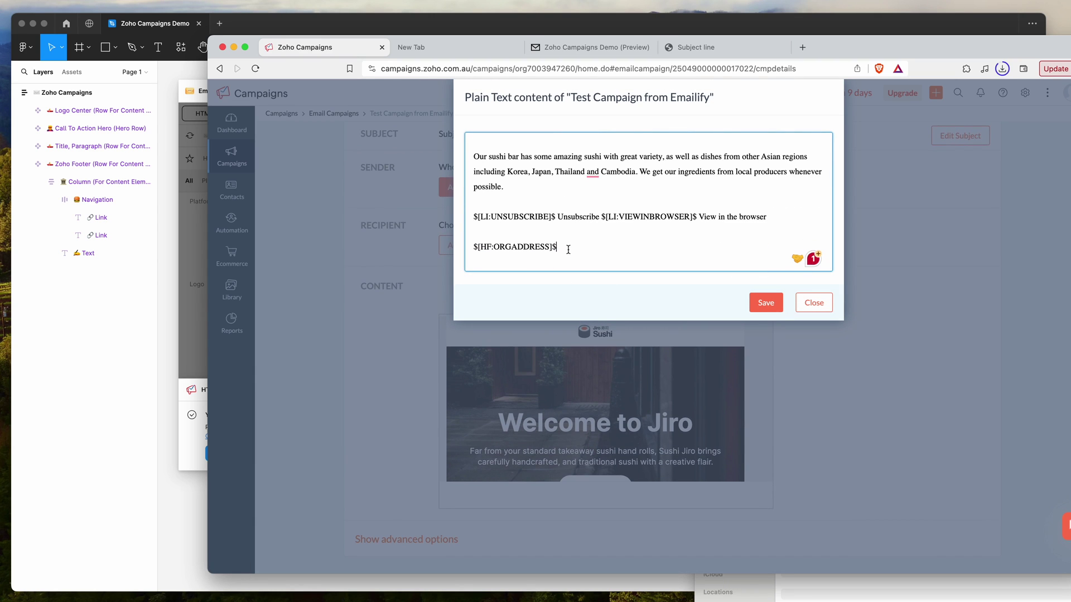
pyautogui.scroll(5, 575, 250)
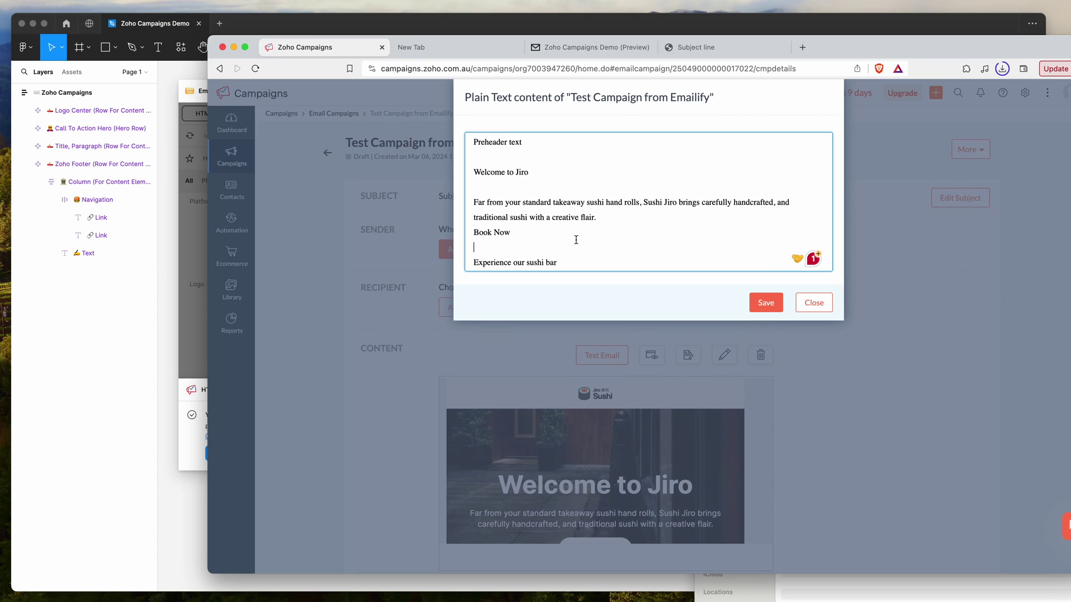
pyautogui.click(725, 586)
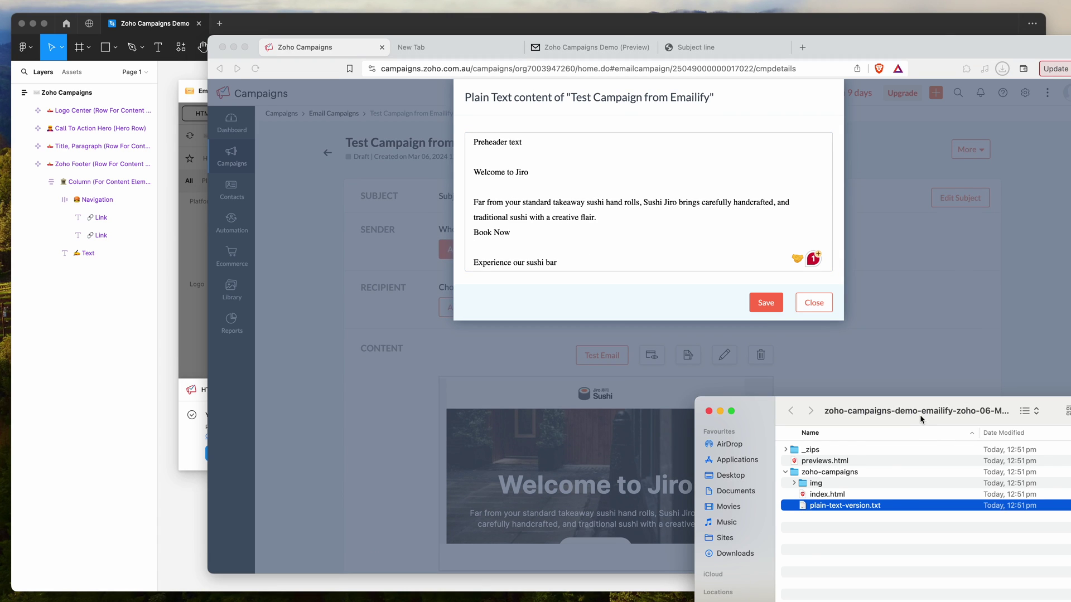
pyautogui.moveTo(920, 414); pyautogui.dragTo(953, 414)
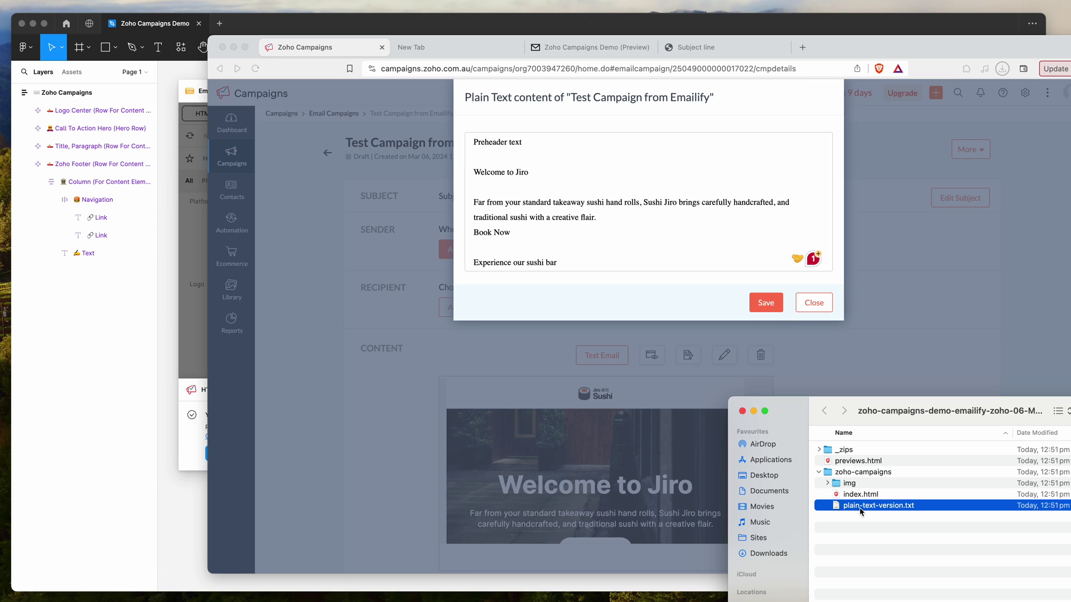
pyautogui.press('space')
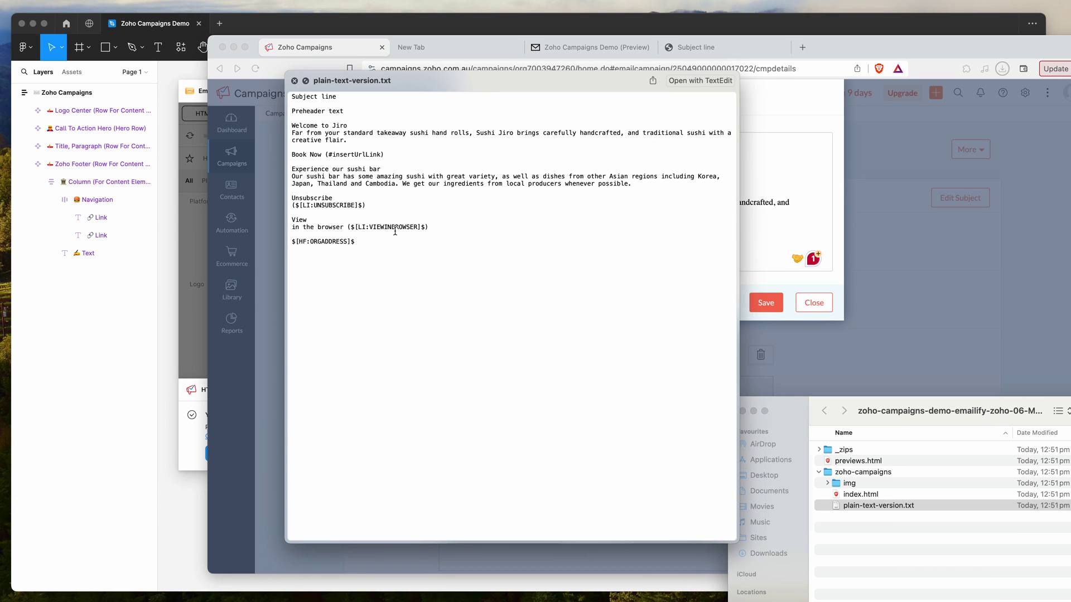
pyautogui.moveTo(370, 240); pyautogui.dragTo(292, 99)
# Replace the existing plain-text content with the pasted exported plain-text version
pyautogui.click(756, 199)
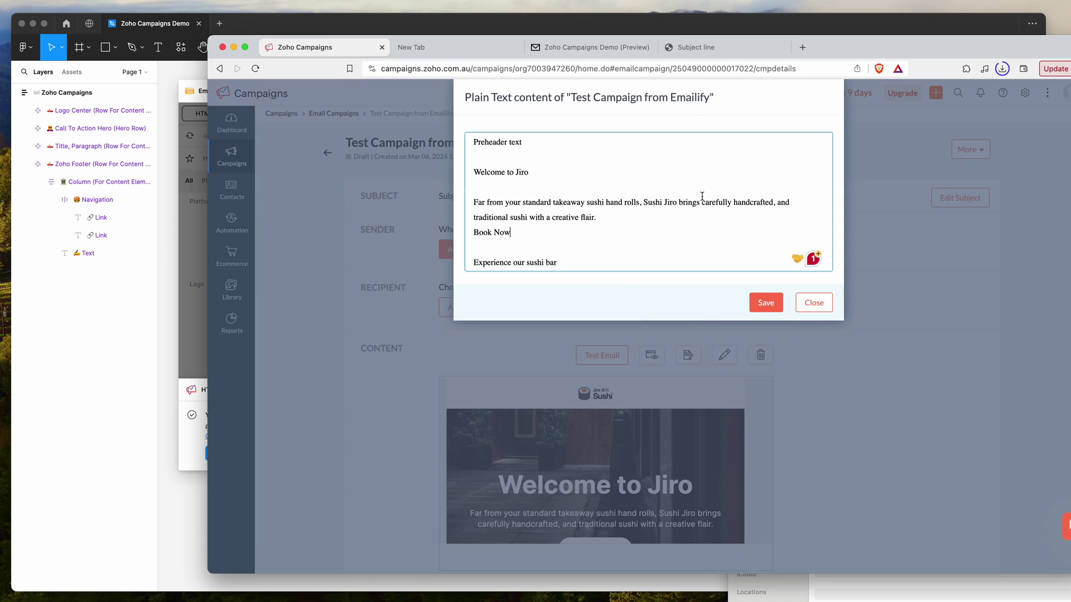
pyautogui.press('super+a')
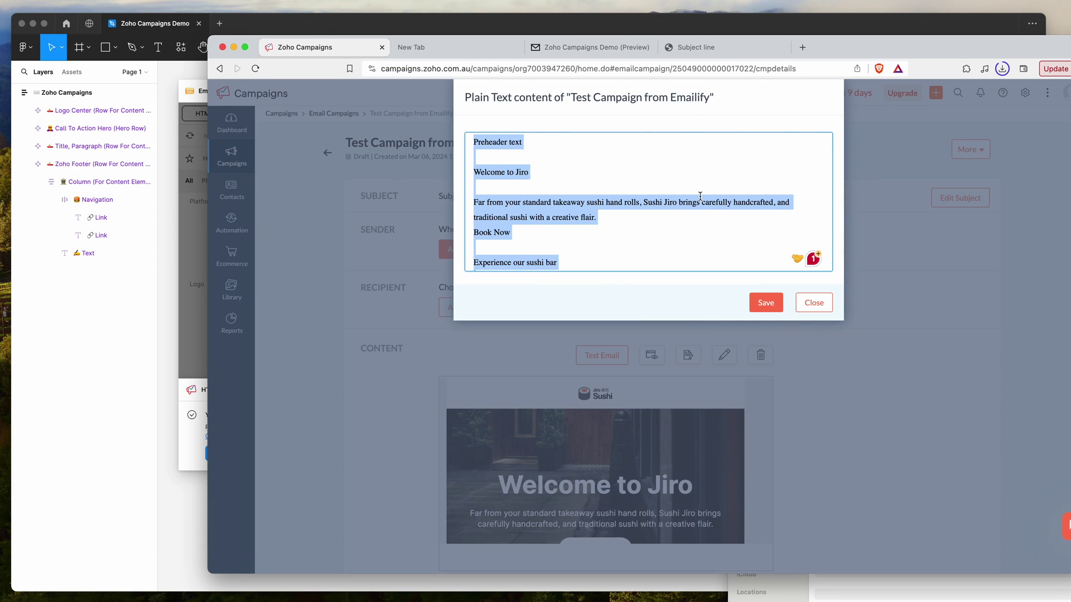
pyautogui.press('super+v')
pyautogui.scroll(6, 601, 230)
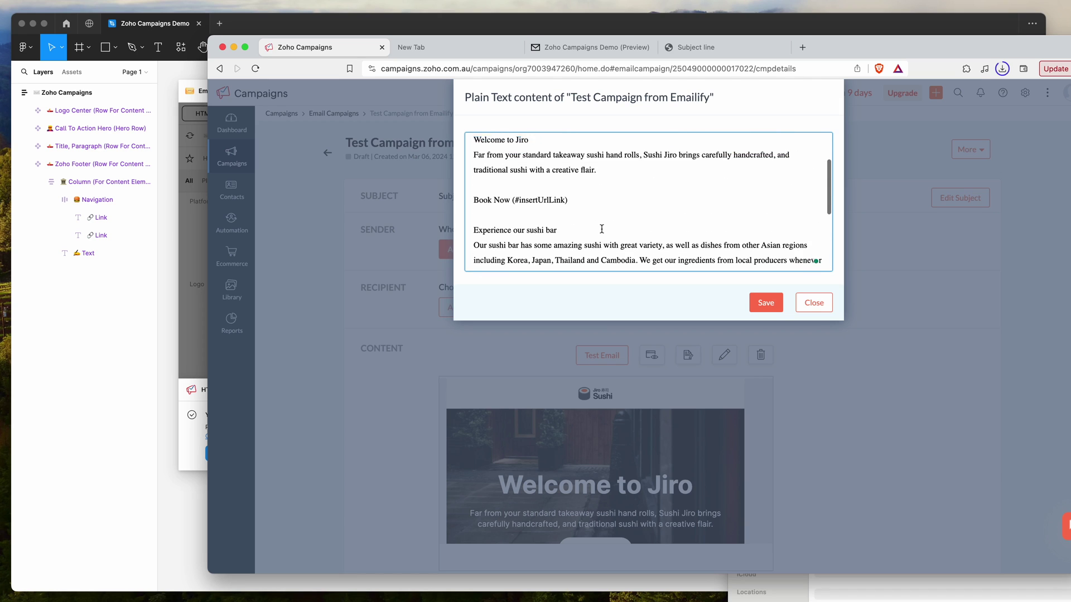
pyautogui.scroll(3, 601, 230)
pyautogui.scroll(-1, 519, 237)
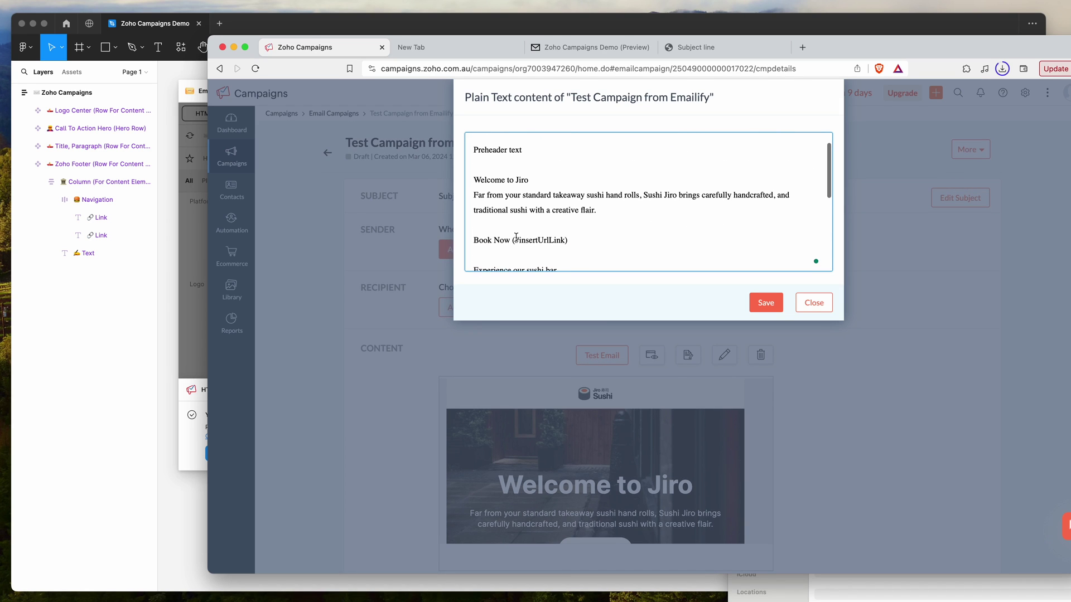
# Check the #insertUrlLink and preheader placeholders, then save the plain-text content
pyautogui.moveTo(514, 239); pyautogui.dragTo(566, 241)
pyautogui.click(565, 243)
pyautogui.click(565, 241)
pyautogui.scroll(1, 500, 213)
pyautogui.click(523, 172)
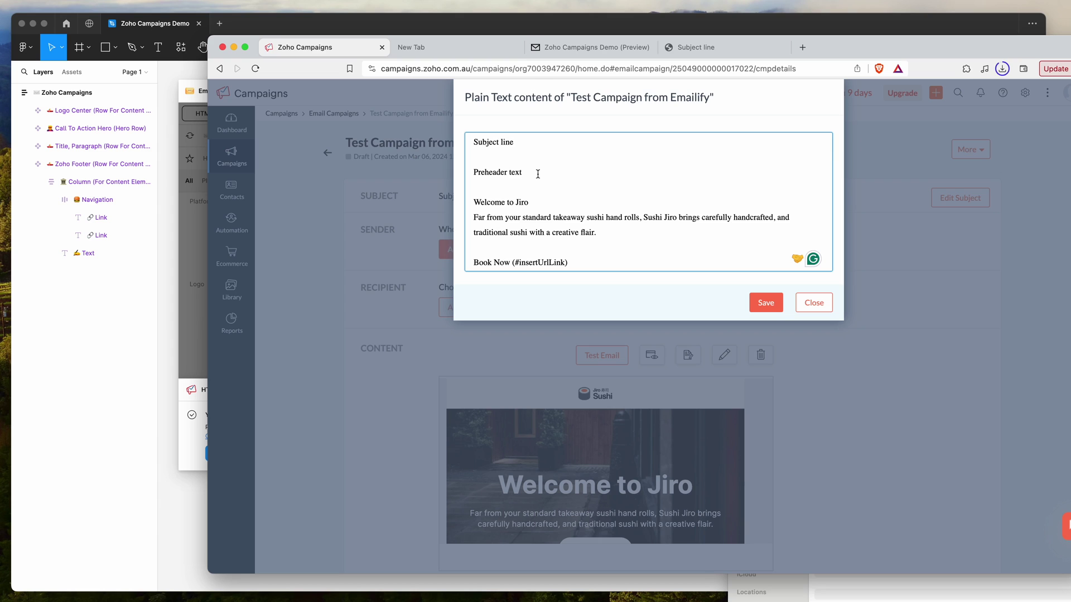
pyautogui.scroll(-10, 537, 174)
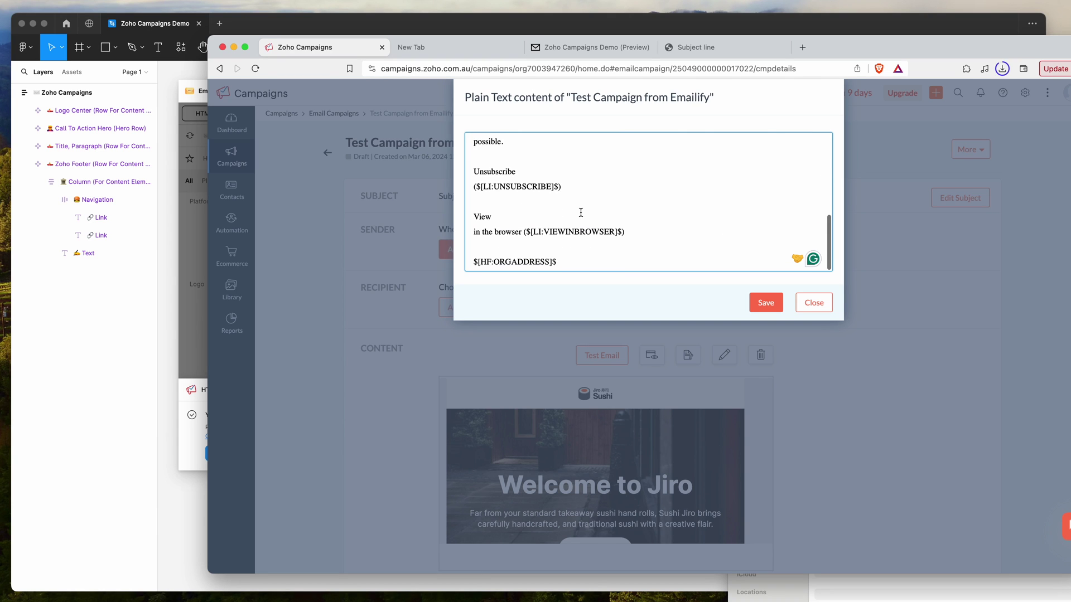
pyautogui.click(765, 304)
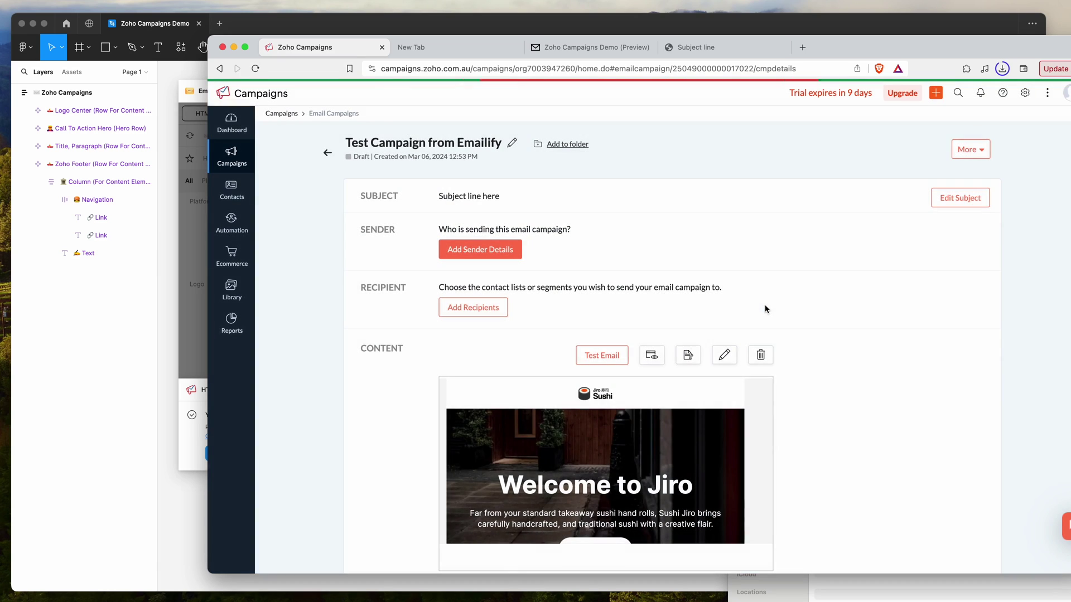
pyautogui.scroll(-2, 812, 389)
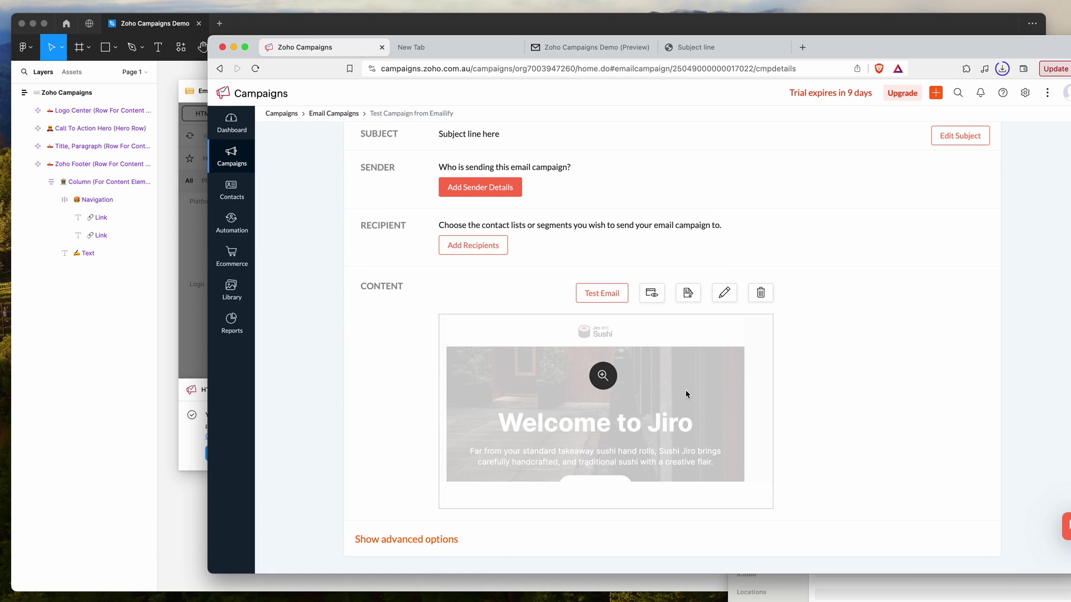
pyautogui.click(603, 375)
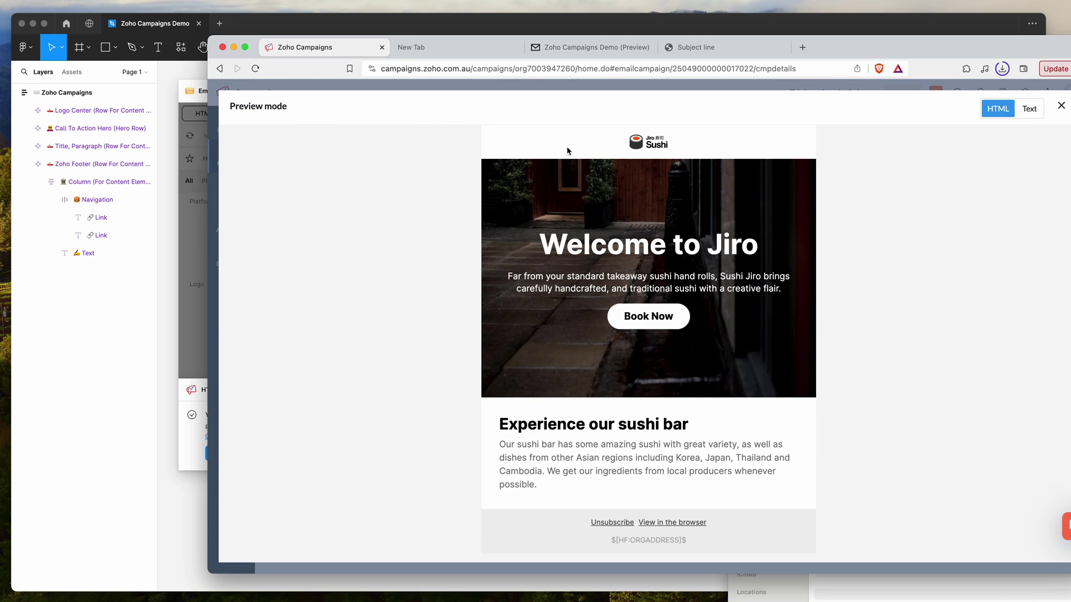
pyautogui.moveTo(567, 151); pyautogui.dragTo(731, 371)
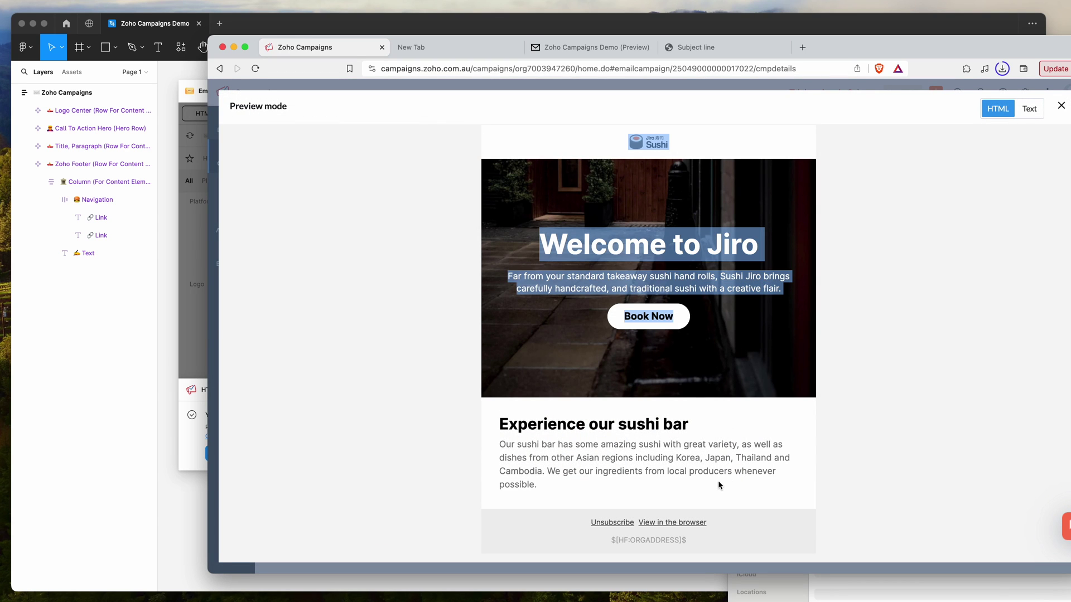
pyautogui.moveTo(718, 484); pyautogui.dragTo(562, 486)
pyautogui.click(537, 424)
pyautogui.click(563, 486)
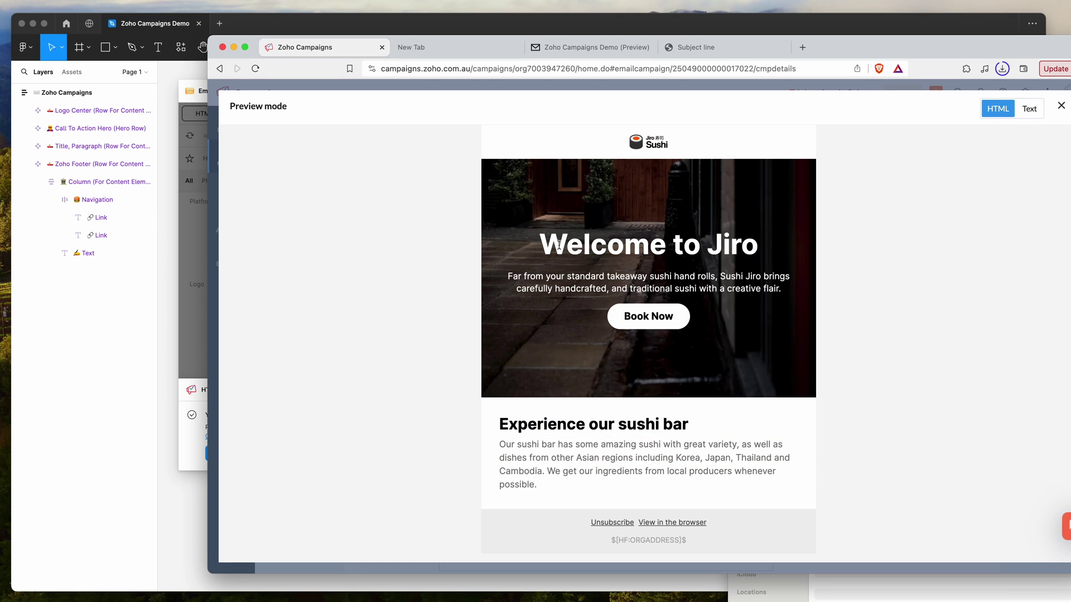
pyautogui.moveTo(557, 244); pyautogui.dragTo(757, 468)
pyautogui.click(756, 468)
pyautogui.click(1062, 106)
pyautogui.scroll(-2, 617, 382)
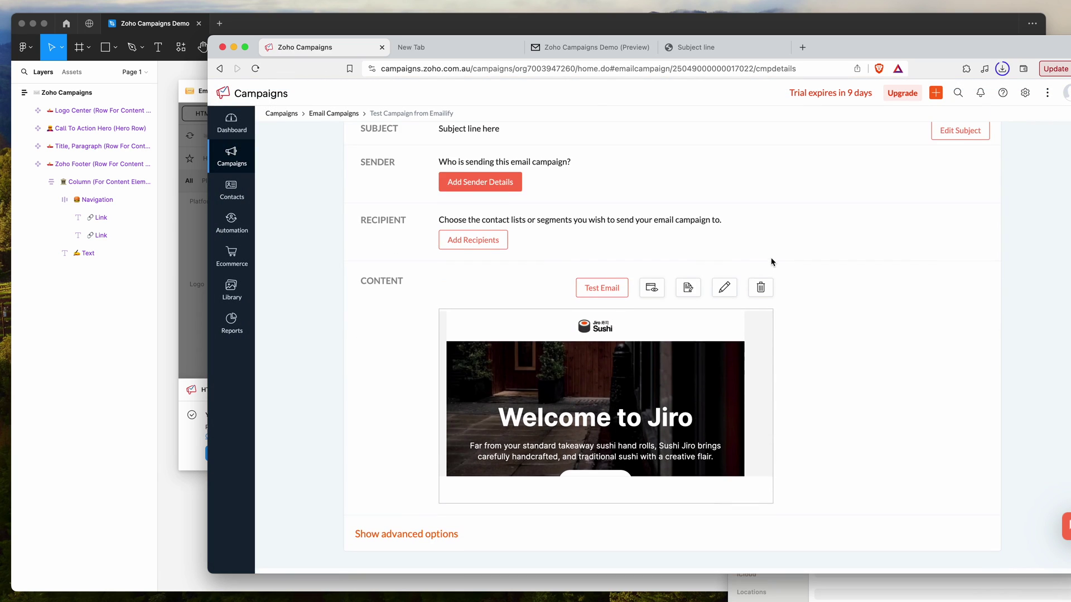
pyautogui.moveTo(617, 382)
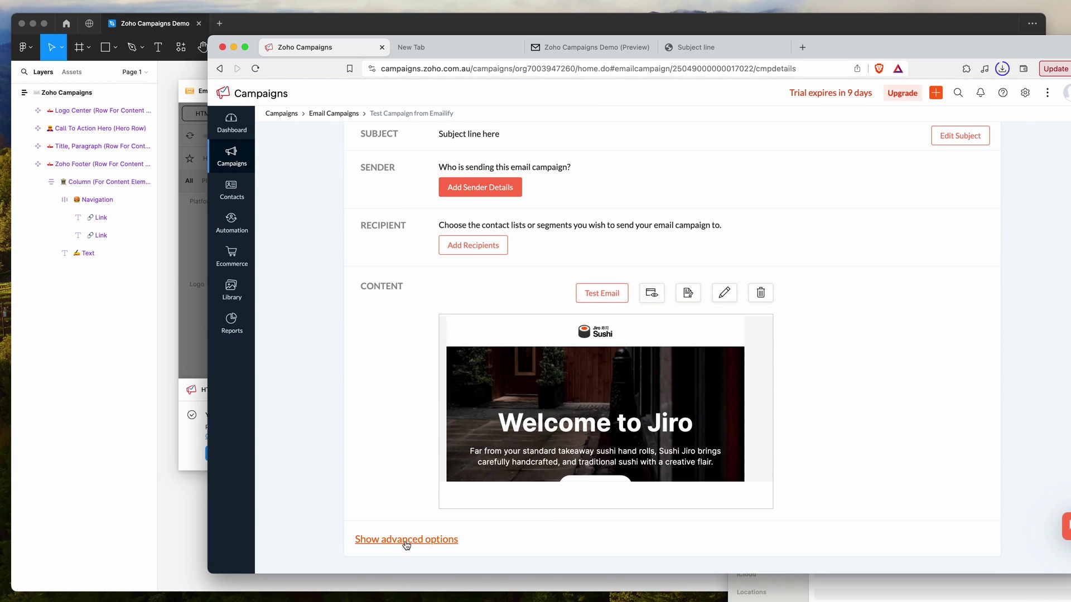
pyautogui.click(380, 540)
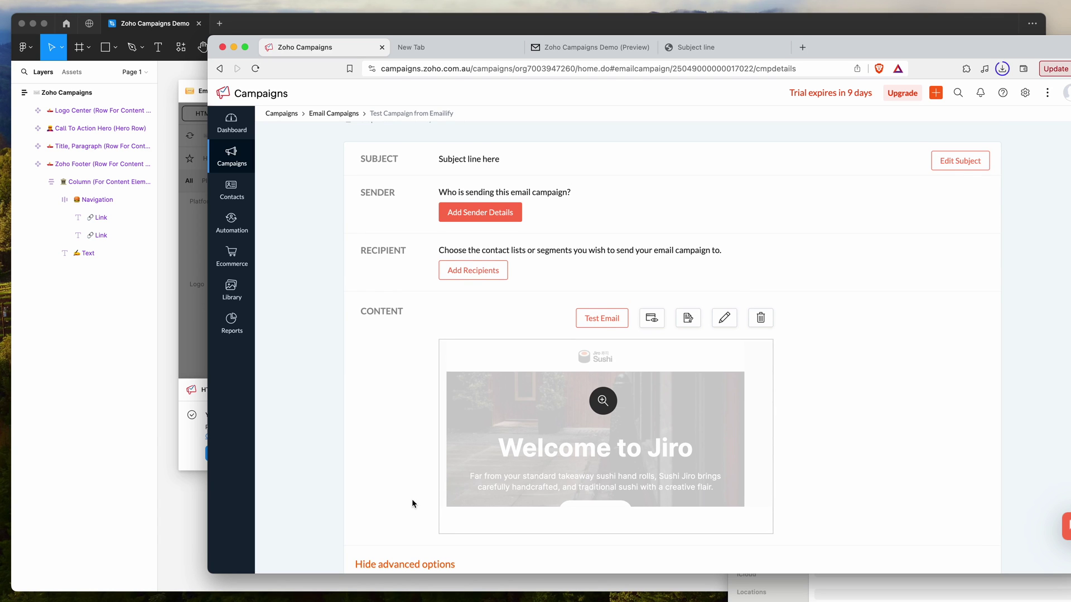
pyautogui.click(410, 564)
pyautogui.scroll(2, 412, 438)
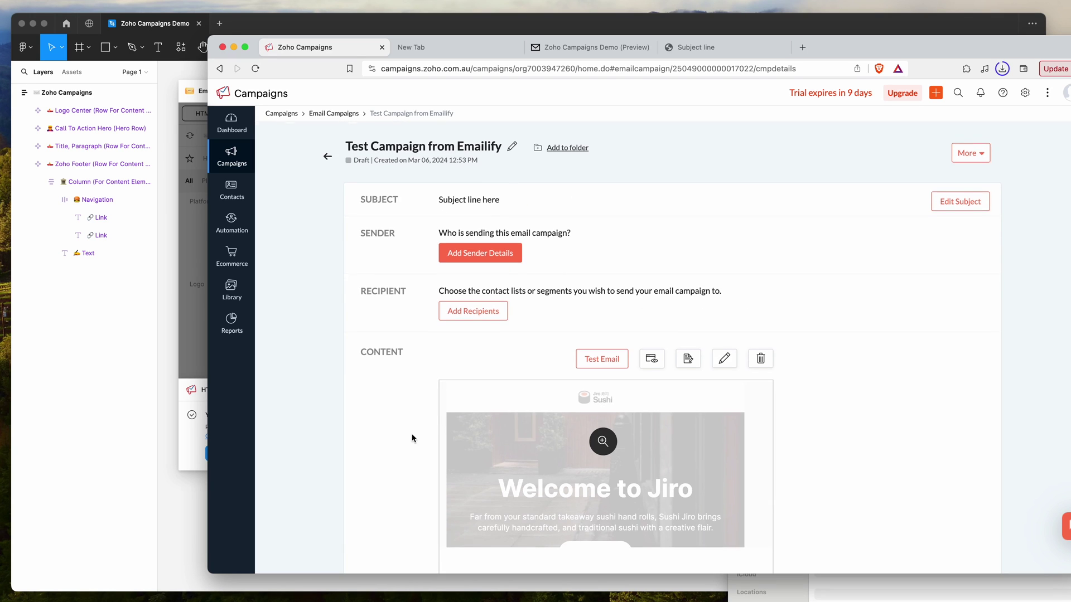